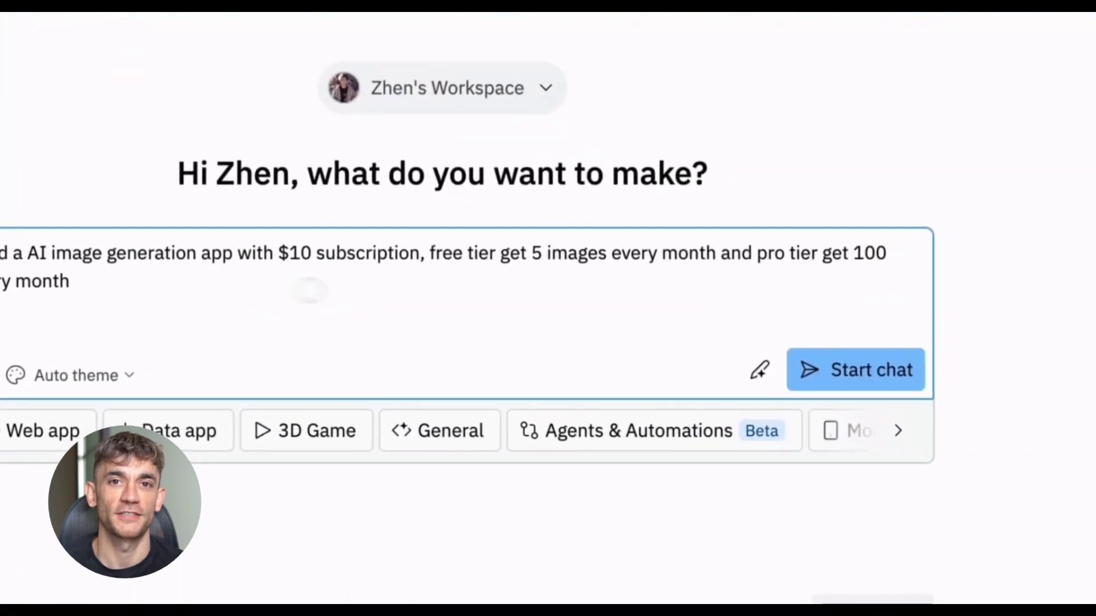
Step: Submit the AI image generation app prompt with free and pro subscription tiers
click(600, 332)
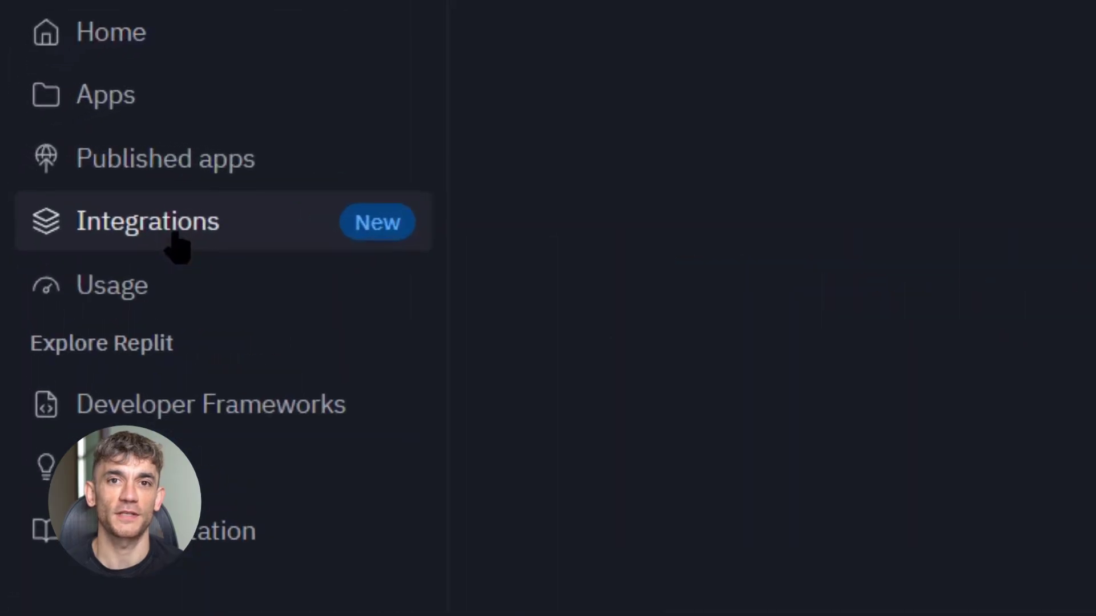
Step: Open the Integrations page from the sidebar to see the Connectors list
click(173, 245)
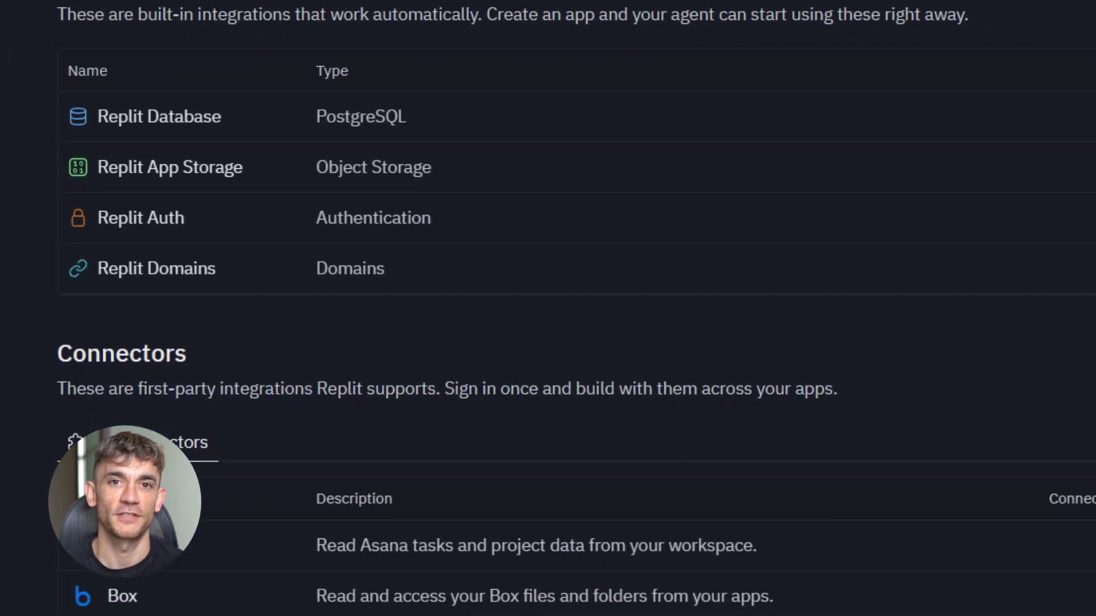
scroll(549, 343, down, 3)
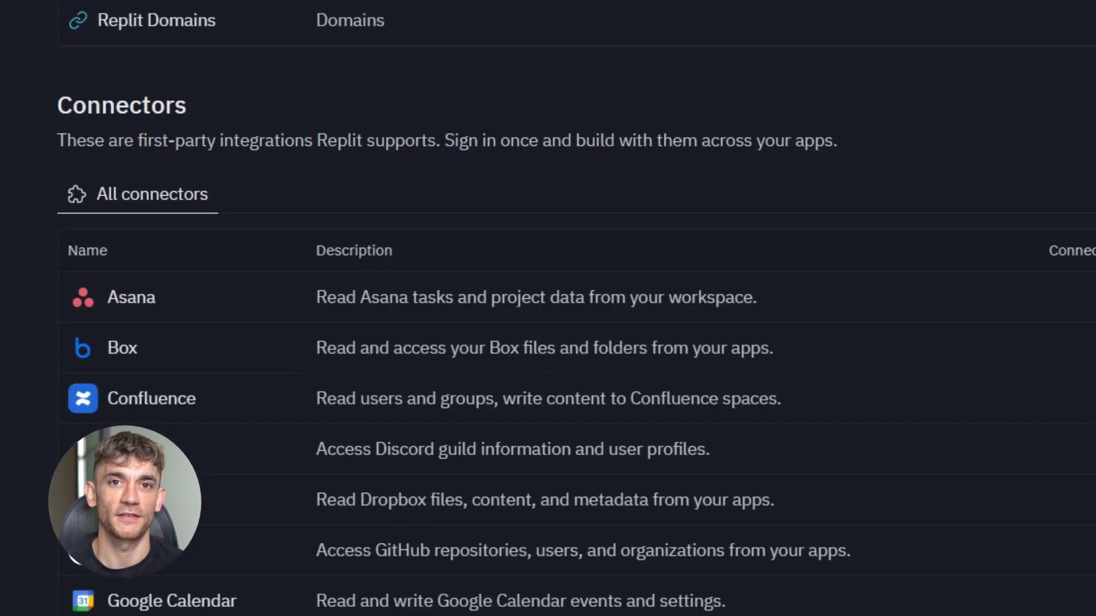
scroll(548, 342, down, 4)
scroll(549, 342, down, 3)
scroll(547, 343, down, 2)
scroll(548, 343, down, 2)
scroll(548, 342, down, 1)
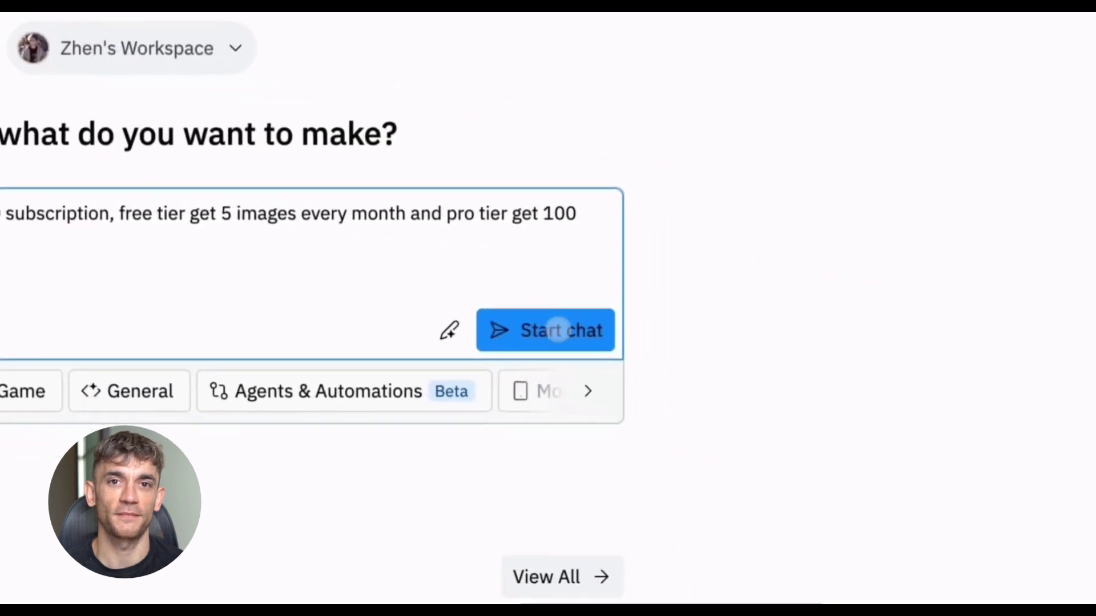
Step: Send the AI image app request and have the agent build the entire app
click(547, 329)
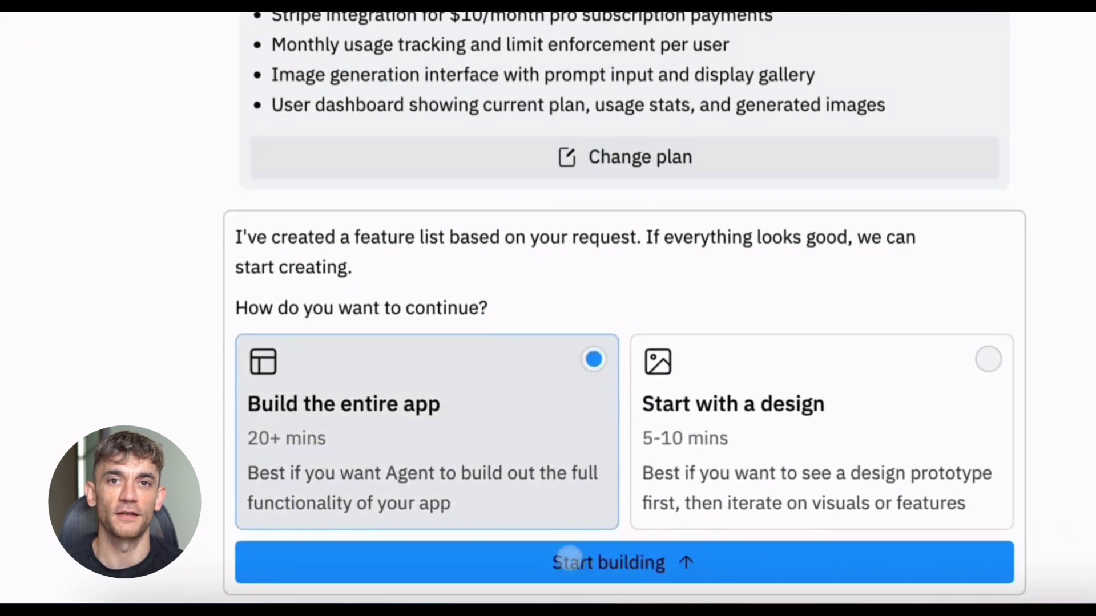
click(548, 583)
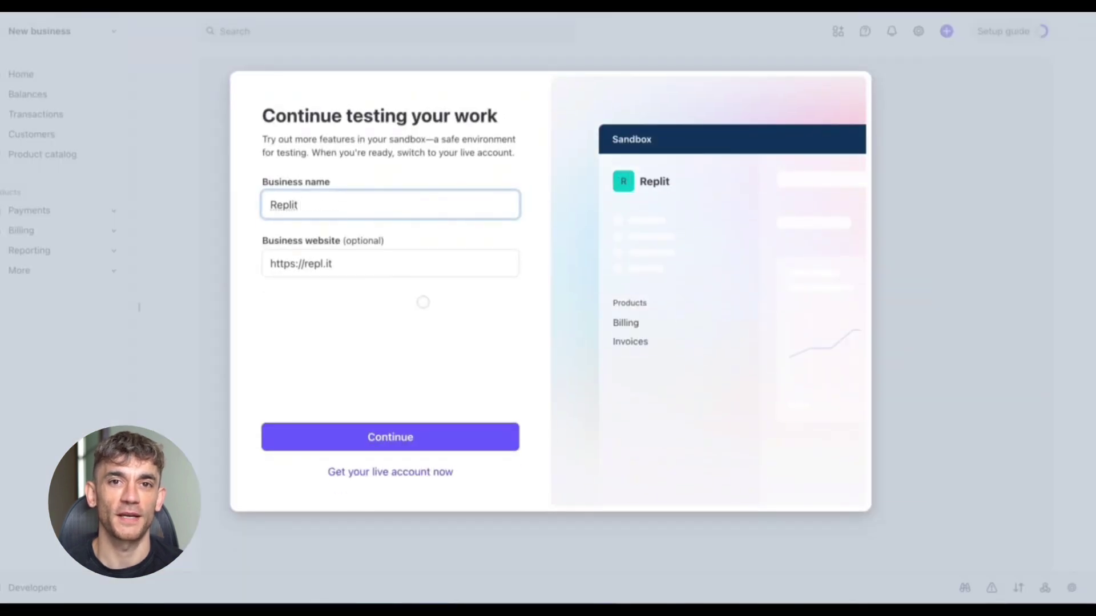
text(ccount)
Step: Confirm the Stripe sandbox business name and continue past the Recommendations page
click(391, 437)
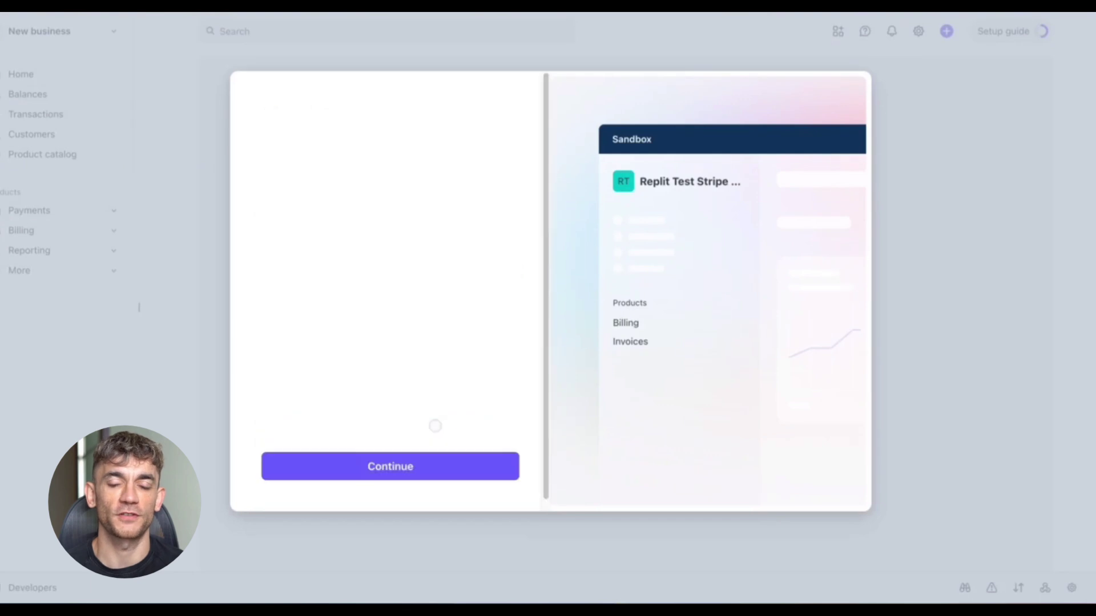
click(416, 465)
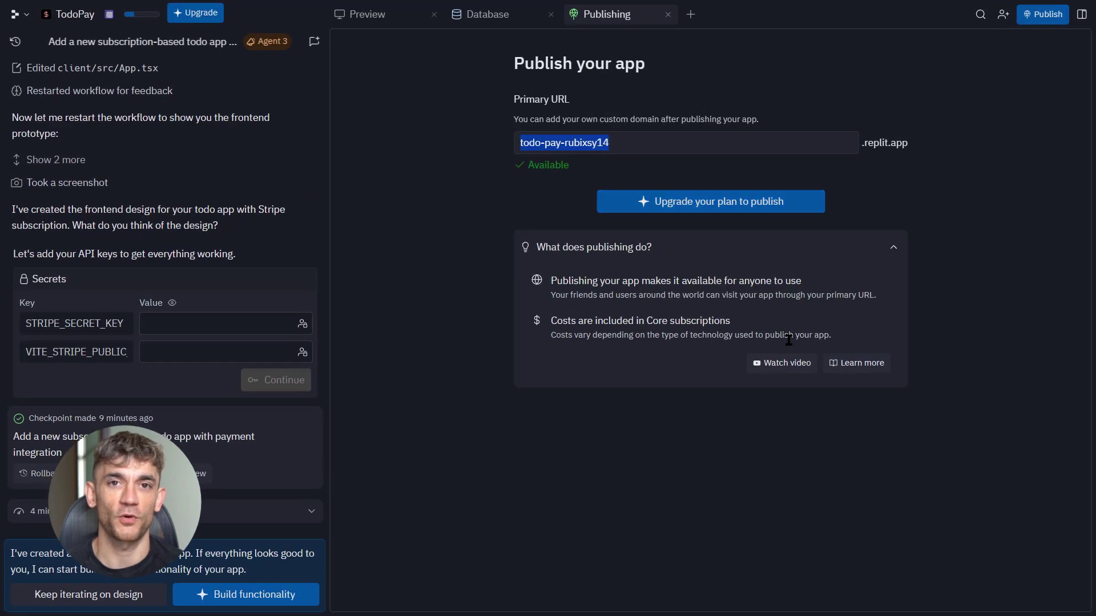
Step: Switch the TodoPay workspace to its Database tab
click(488, 14)
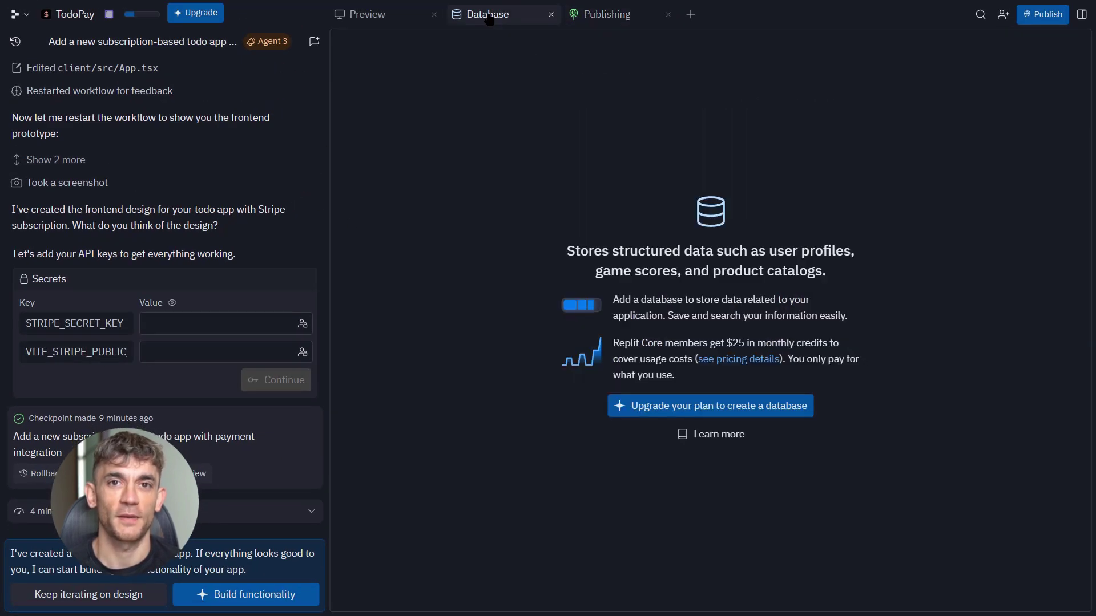
Step: Show the TaskFlow Pro landing page in Preview with the agent chat panel collapsed
click(393, 14)
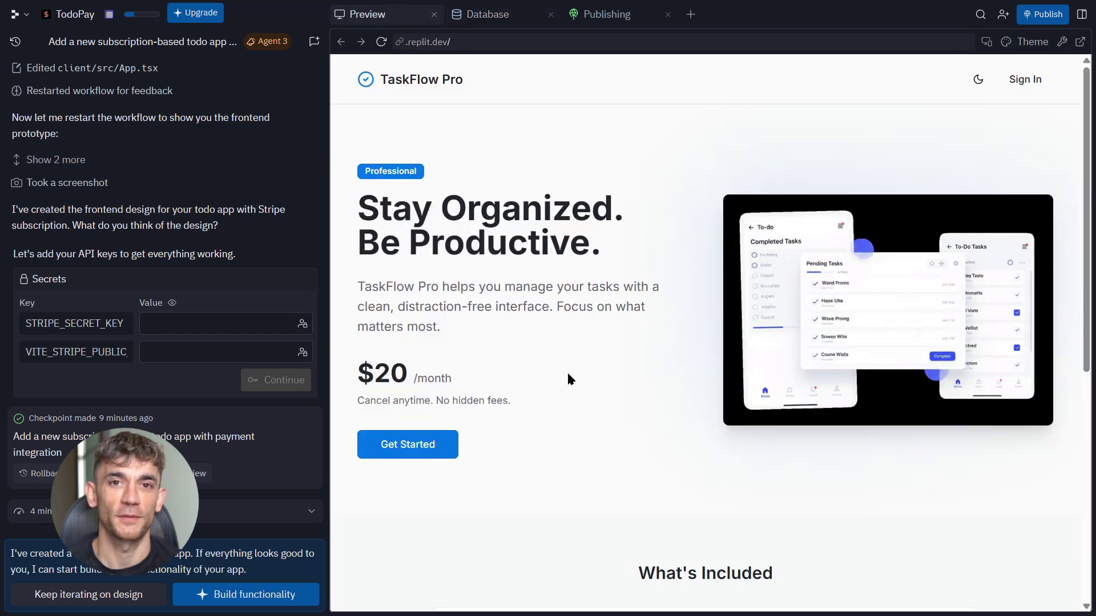
scroll(567, 371, down, 5)
scroll(567, 371, down, 3)
scroll(567, 370, up, 8)
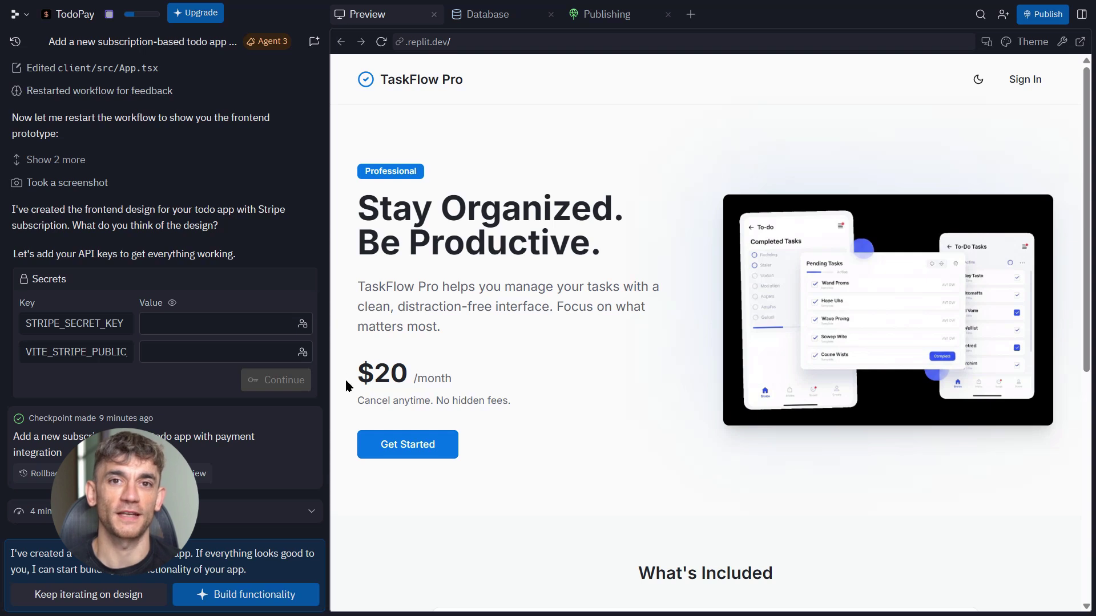
drag(333, 386, 17, 387)
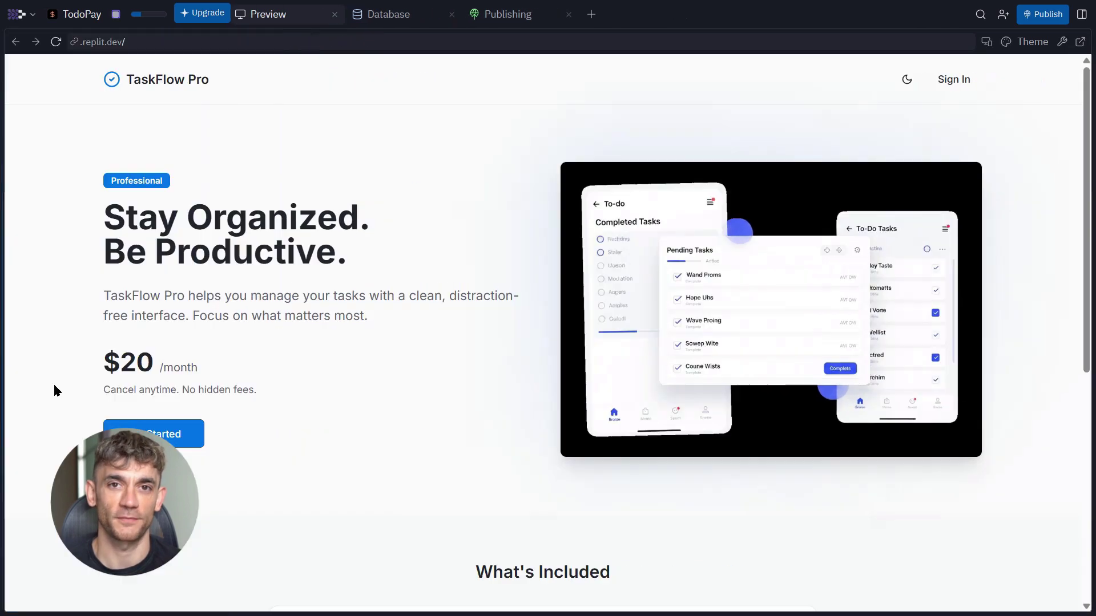
scroll(488, 372, down, 5)
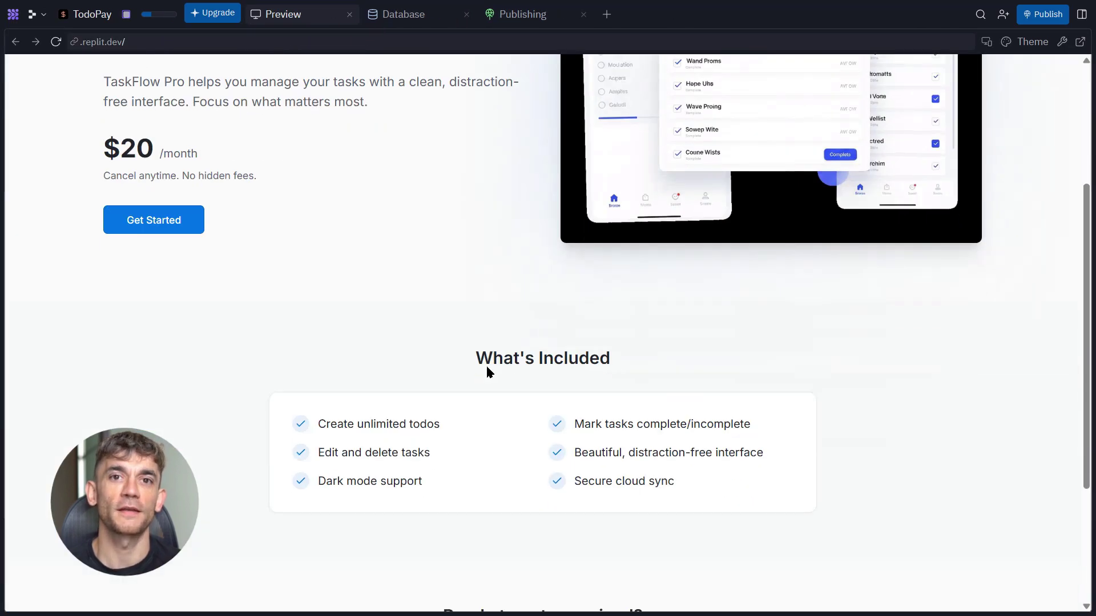
scroll(487, 373, down, 3)
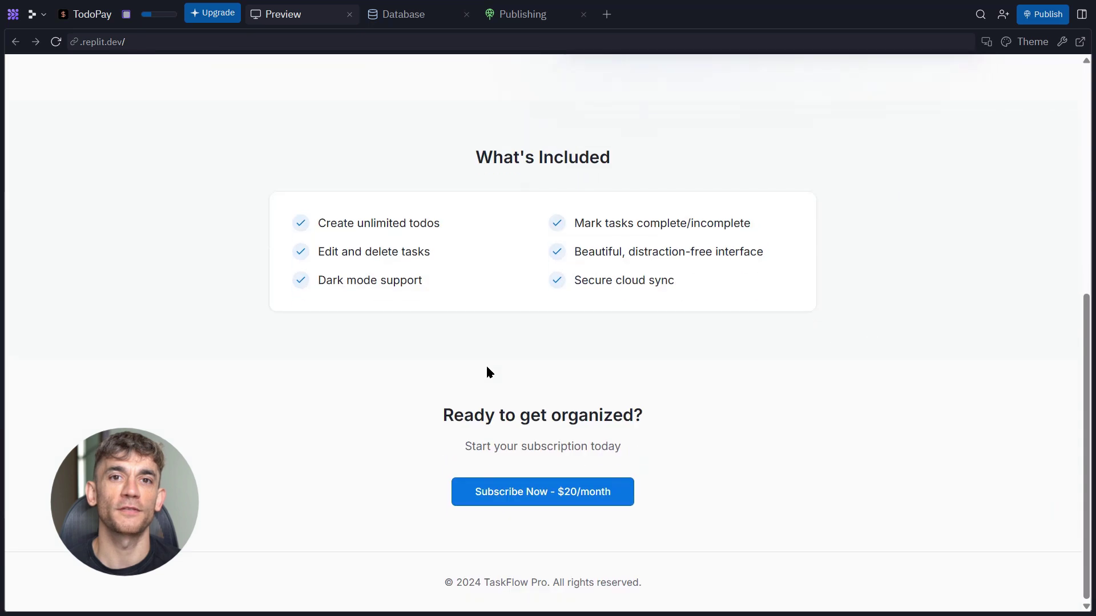
Step: Subscribe, complete the first two tasks, and rename the third to end with '- done'
click(561, 496)
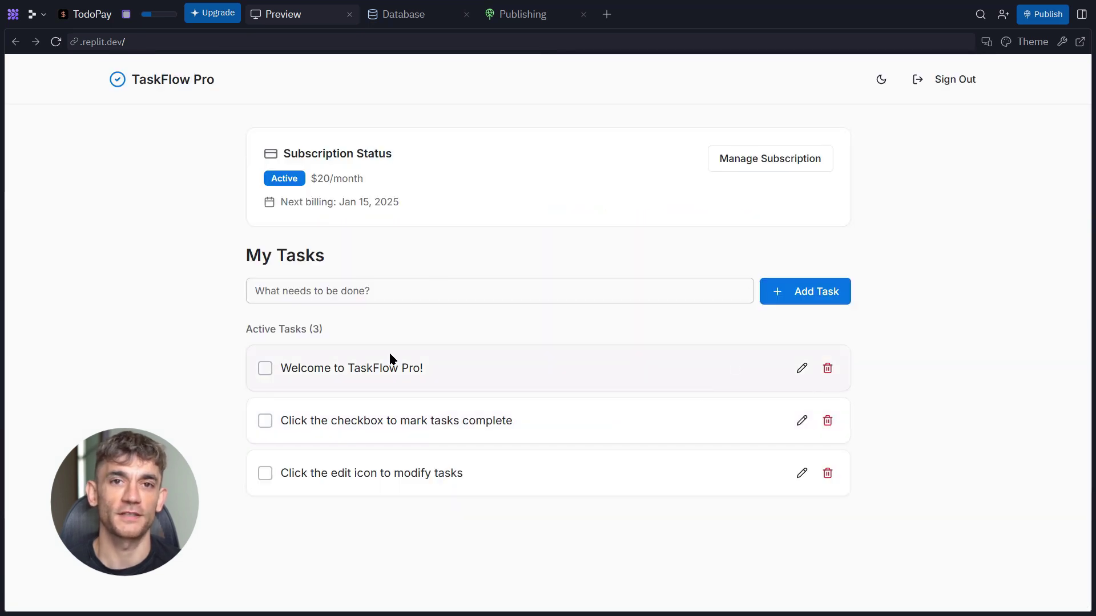
click(264, 369)
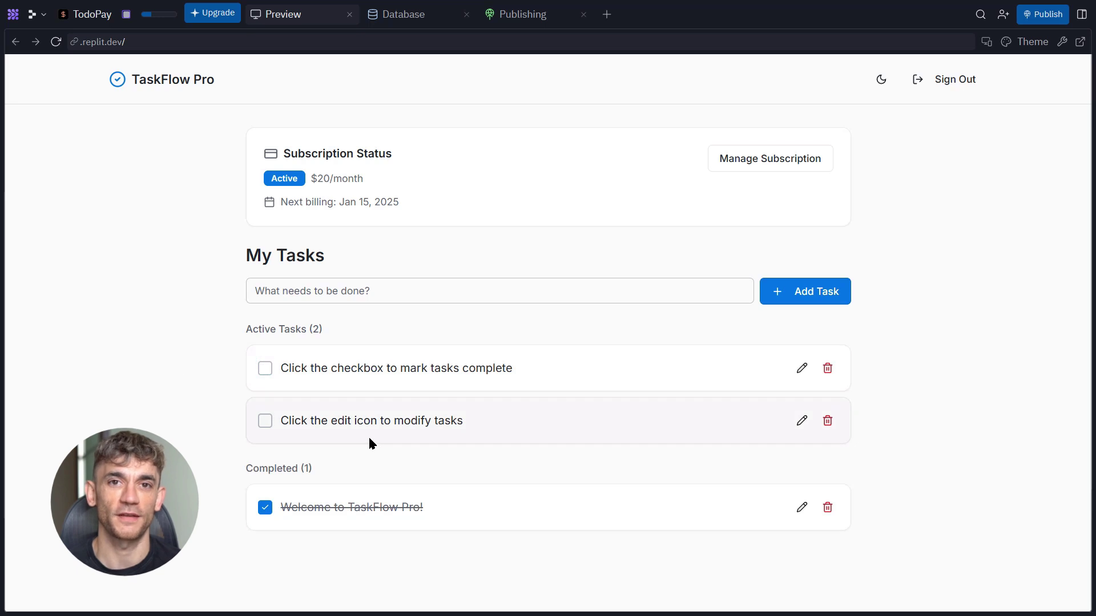
click(264, 368)
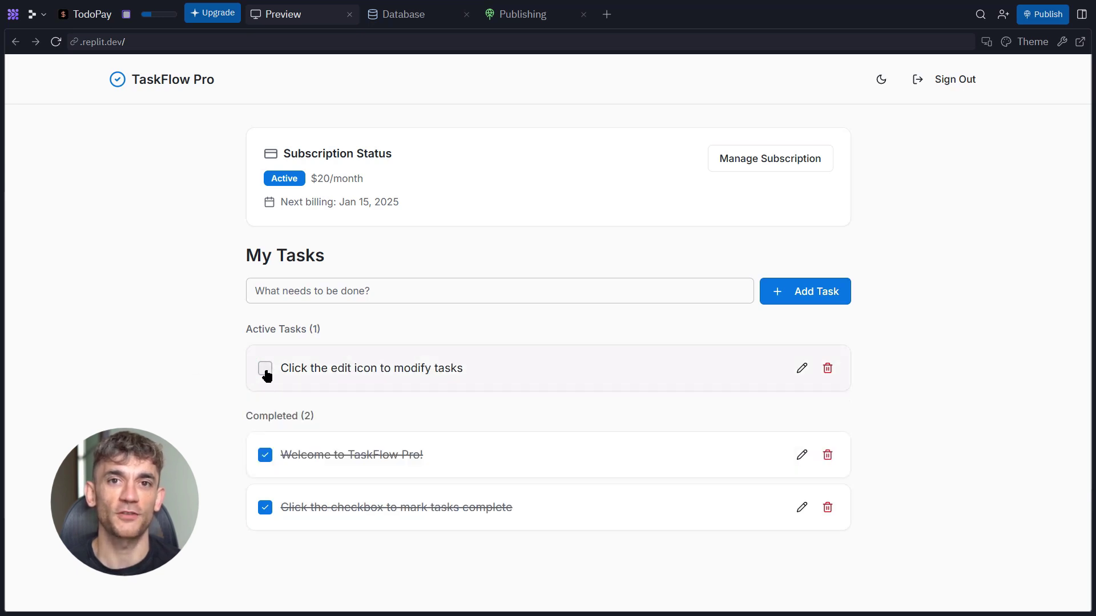
click(802, 368)
text(- don)
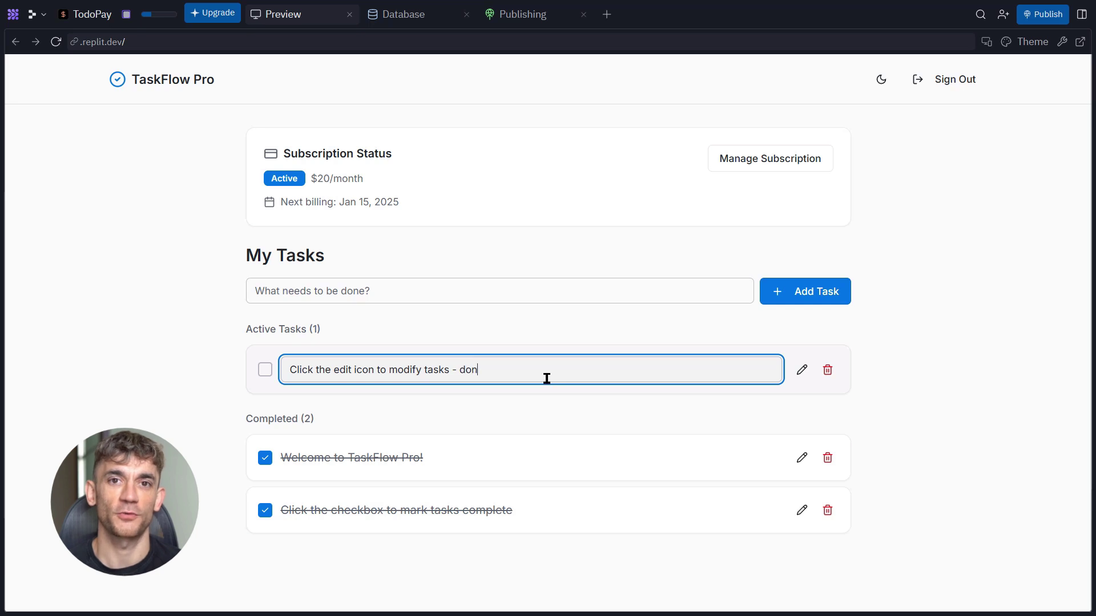
text(e)
key(Return)
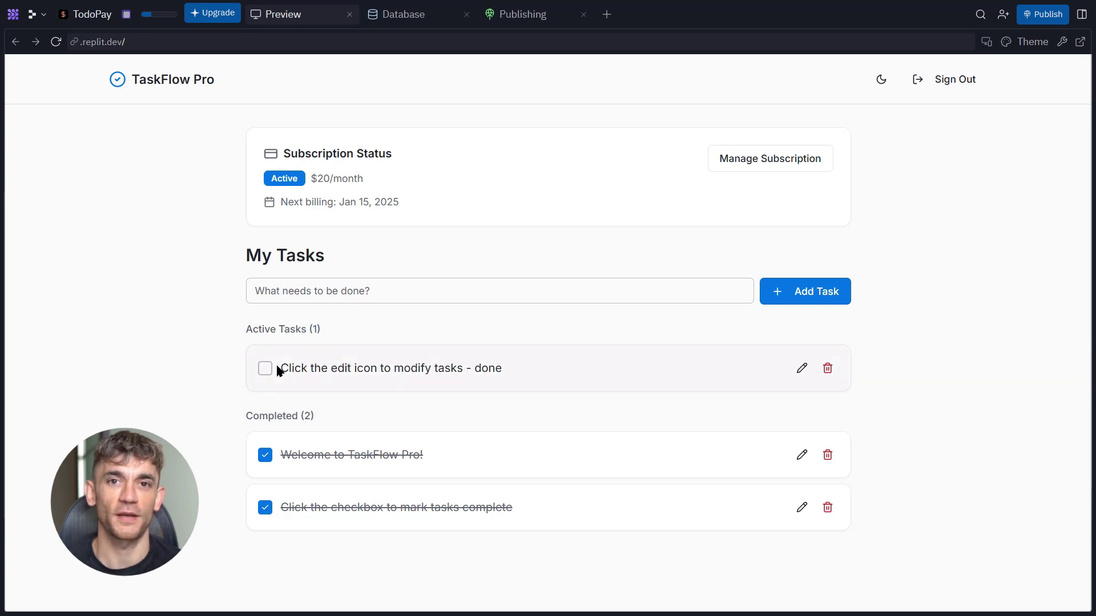
Step: Complete the renamed task, return all three tasks to active, and sign out
click(266, 368)
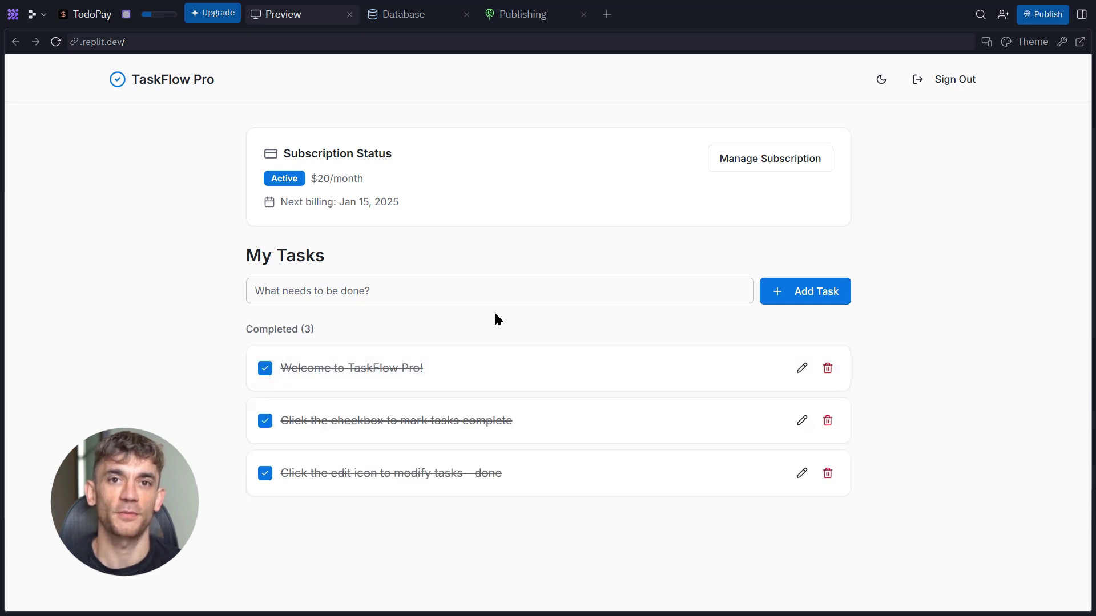
click(264, 420)
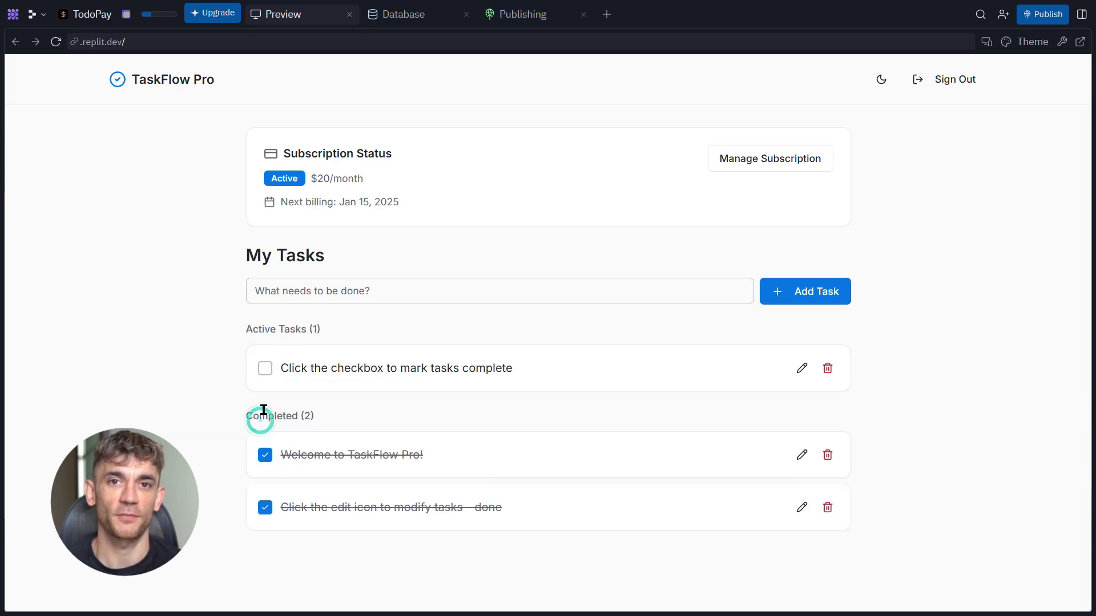
click(266, 454)
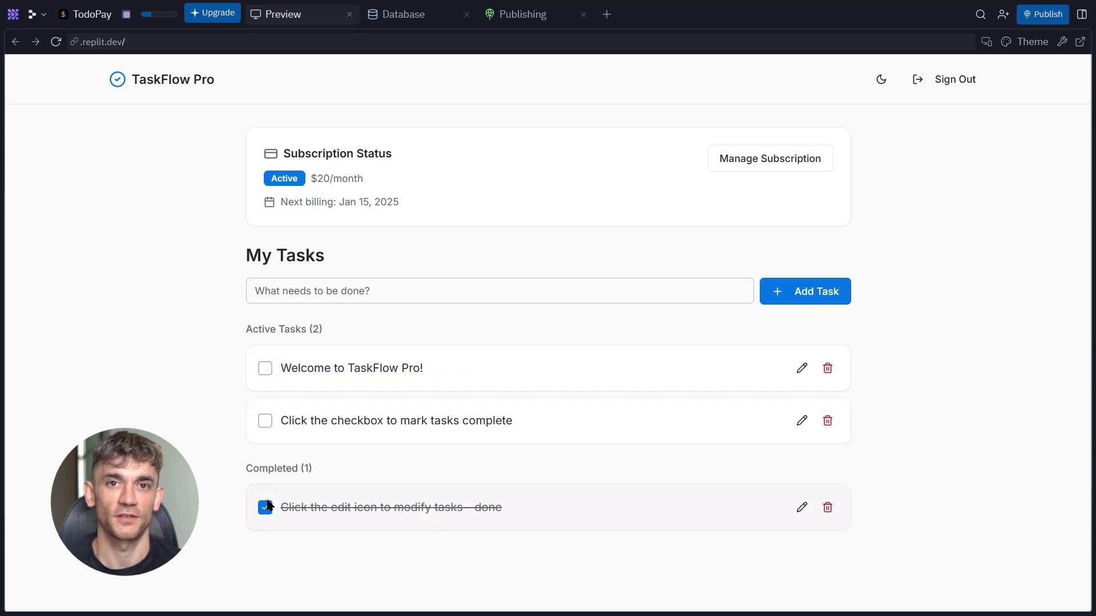
click(264, 506)
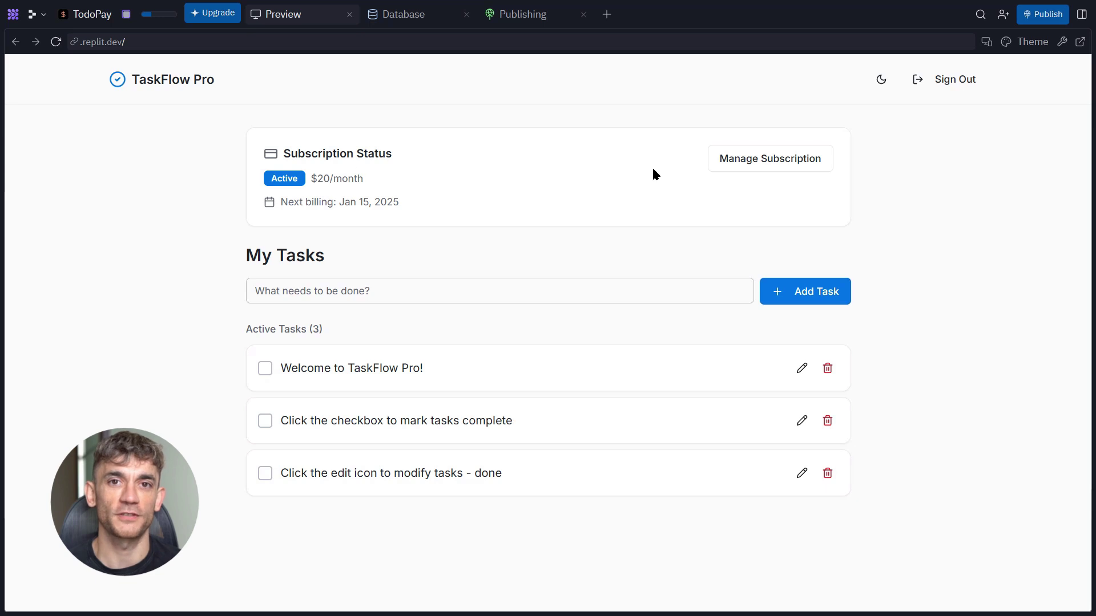
click(954, 78)
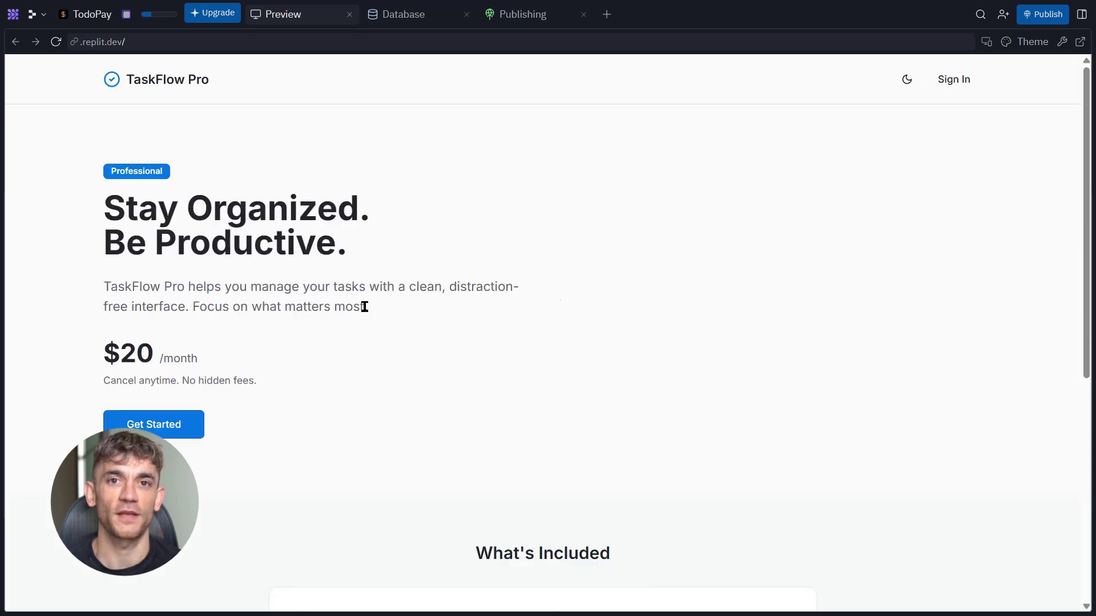
scroll(363, 303, down, 5)
scroll(363, 303, up, 5)
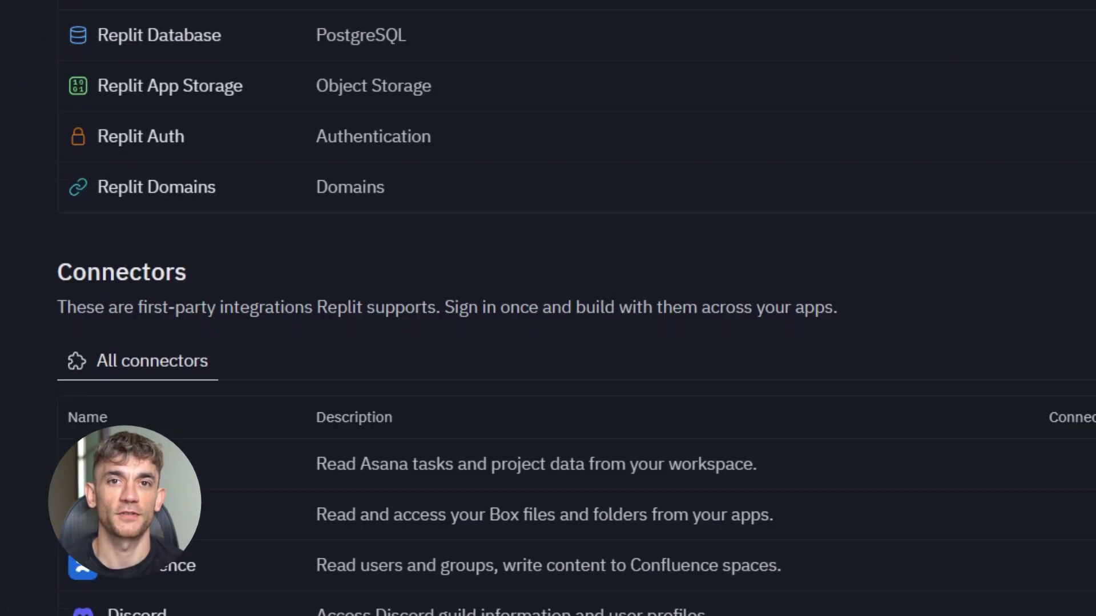
scroll(549, 308, down, 3)
scroll(548, 308, down, 2)
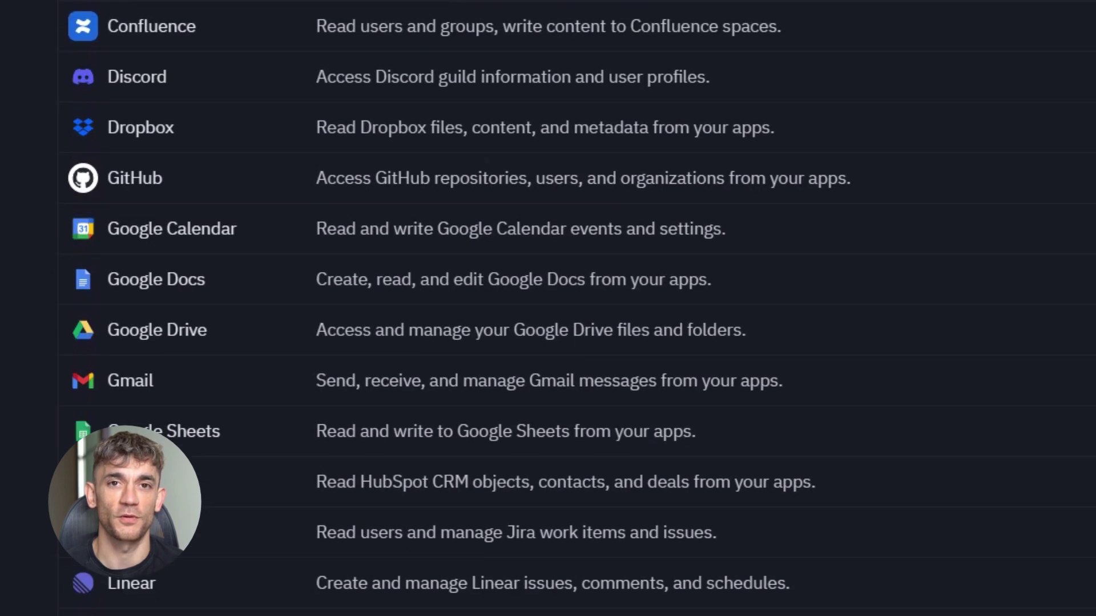
scroll(548, 309, down, 4)
scroll(548, 308, down, 2)
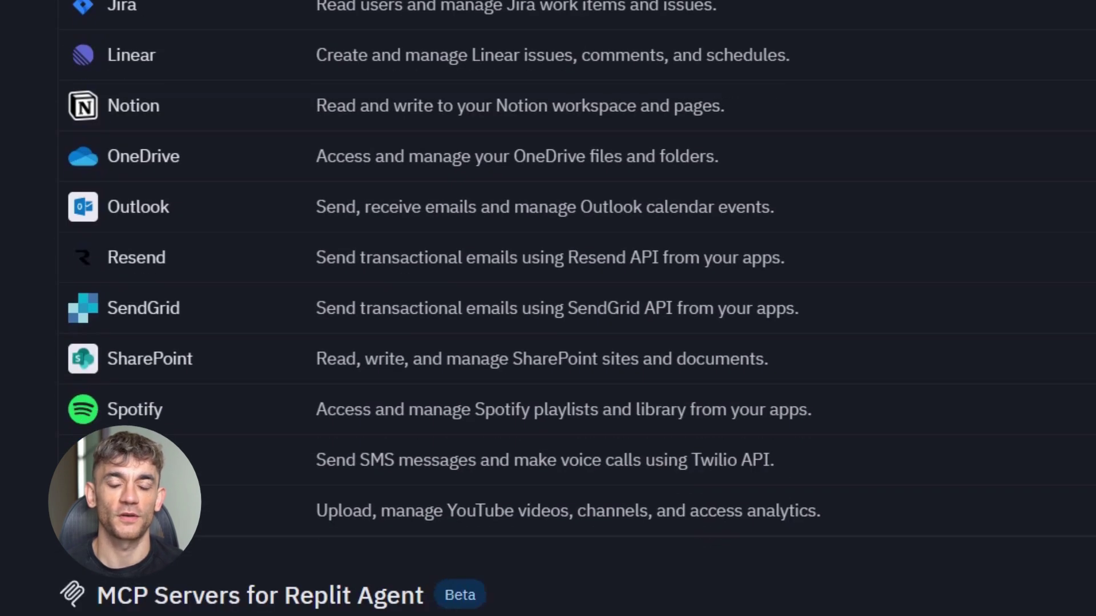
scroll(548, 308, up, 4)
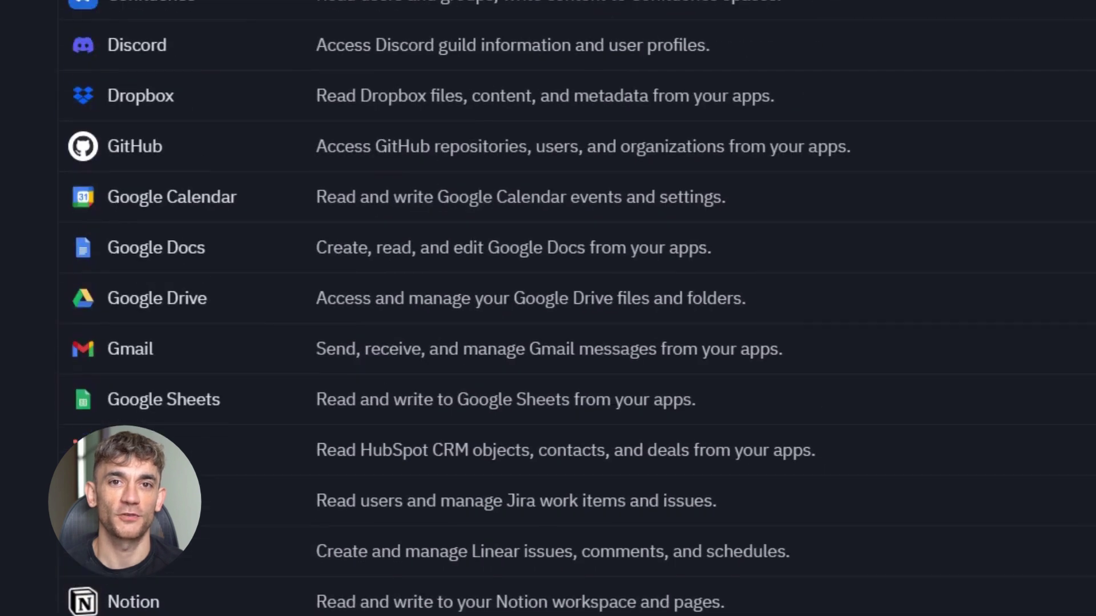
scroll(548, 309, up, 3)
scroll(548, 308, up, 1)
scroll(548, 308, down, 8)
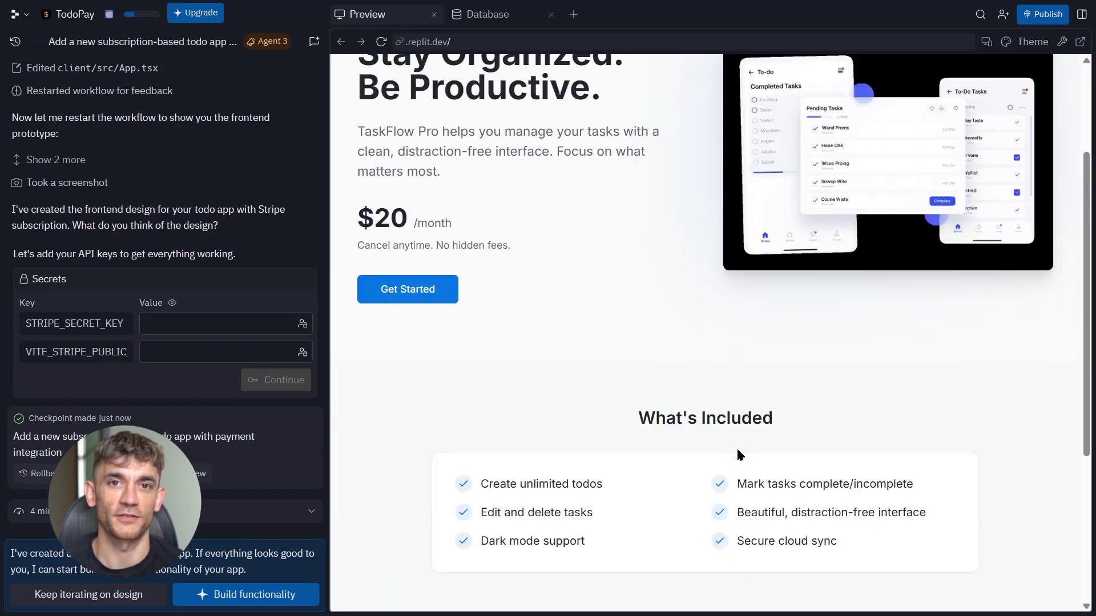
scroll(738, 342, up, 5)
scroll(565, 308, down, 5)
scroll(531, 475, up, 4)
Step: Open the TaskFlow Pro tasks dashboard and select the Subscription Status heading
click(408, 311)
drag(561, 154, 427, 155)
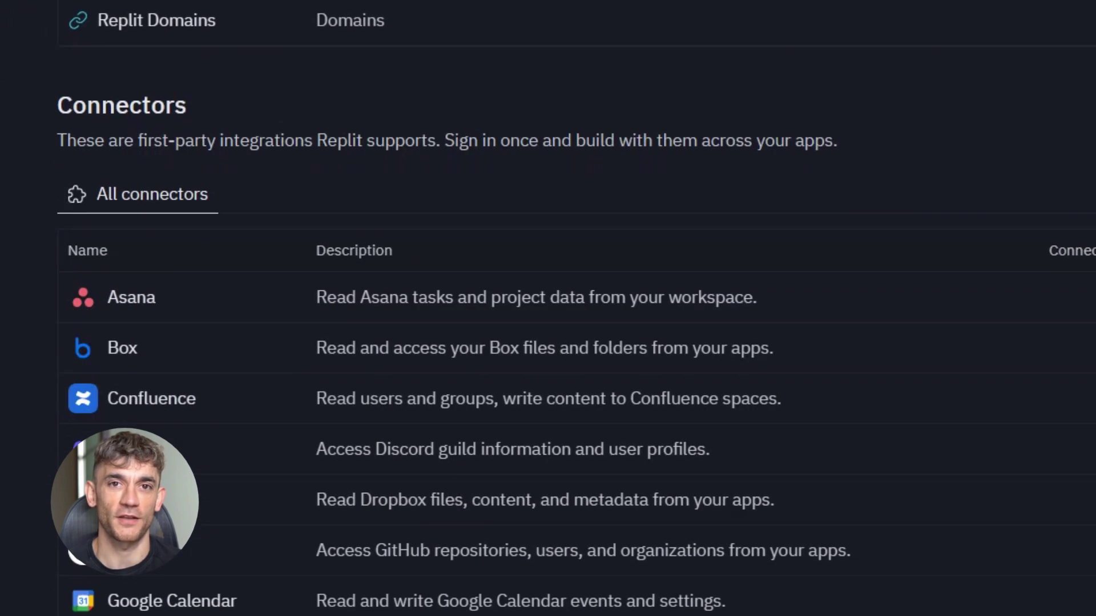
scroll(548, 343, down, 5)
scroll(548, 342, down, 5)
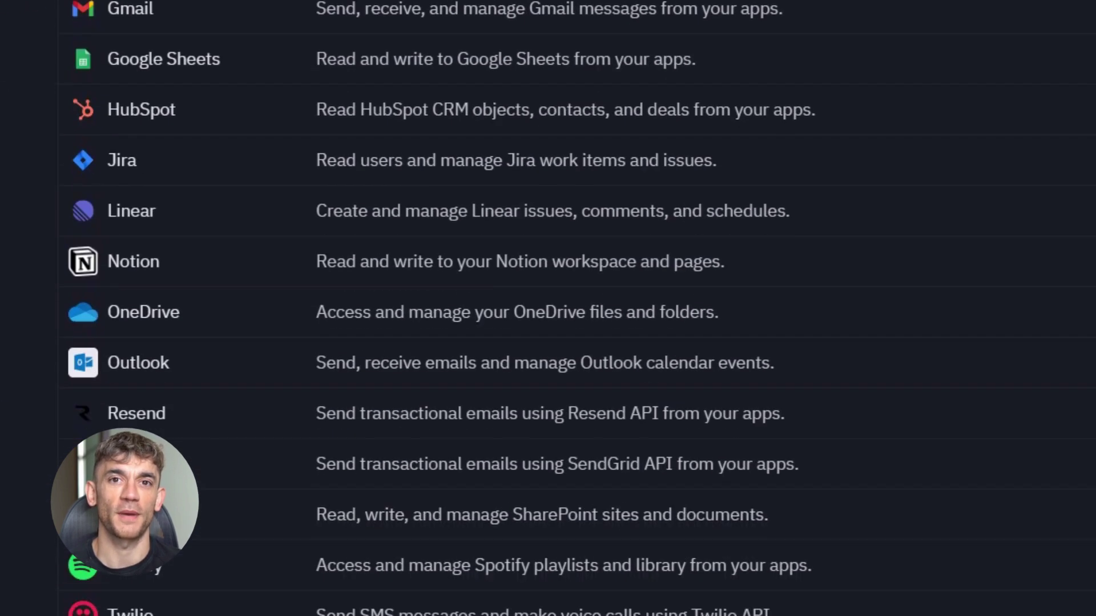
scroll(548, 343, down, 3)
scroll(547, 343, down, 2)
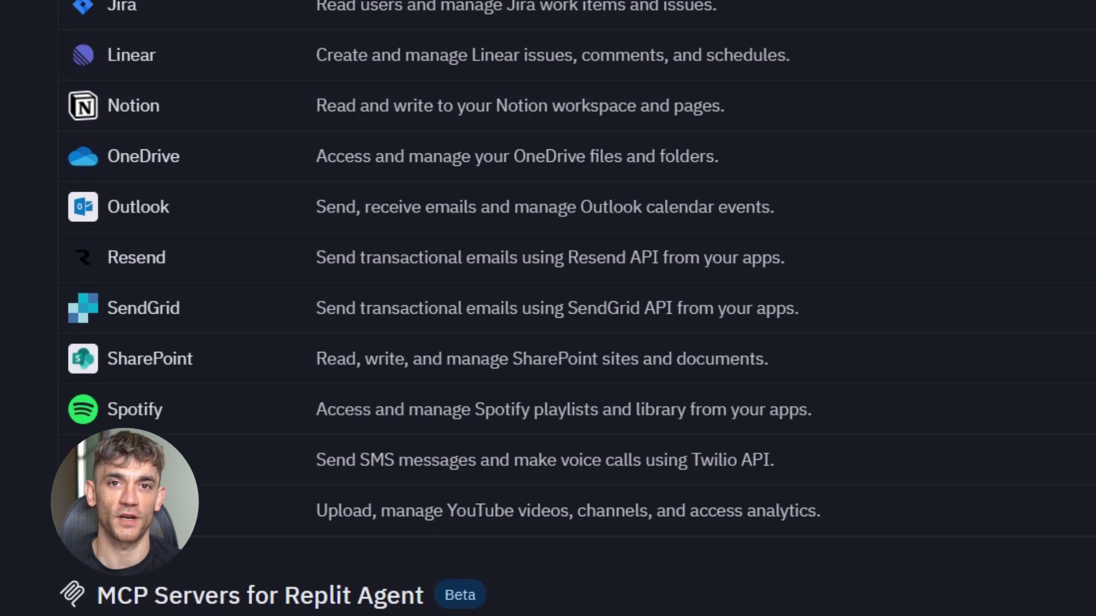
scroll(548, 343, up, 5)
scroll(548, 343, up, 5)
scroll(548, 343, up, 5)
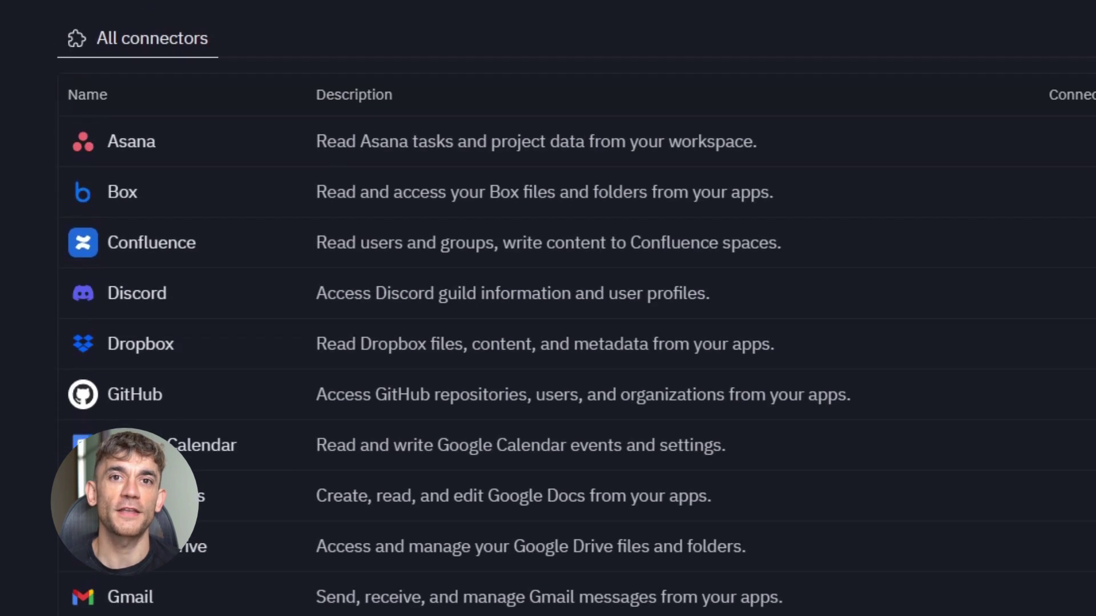
scroll(548, 343, down, 10)
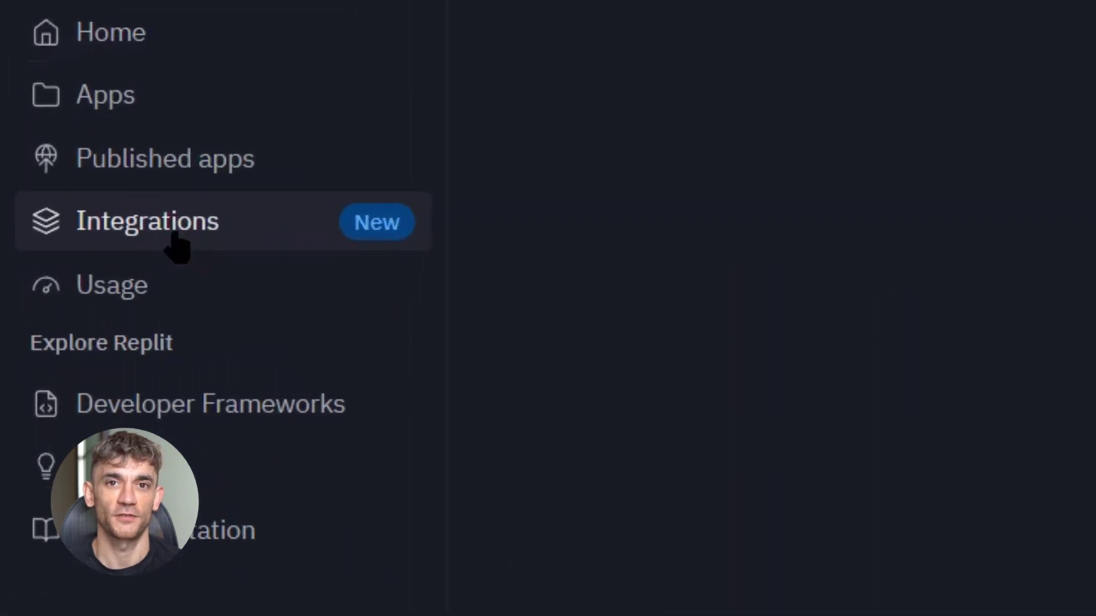
Step: Open the Integrations overview page to browse the full connectors catalogue
click(176, 245)
scroll(548, 342, down, 3)
scroll(547, 342, down, 3)
scroll(548, 343, down, 2)
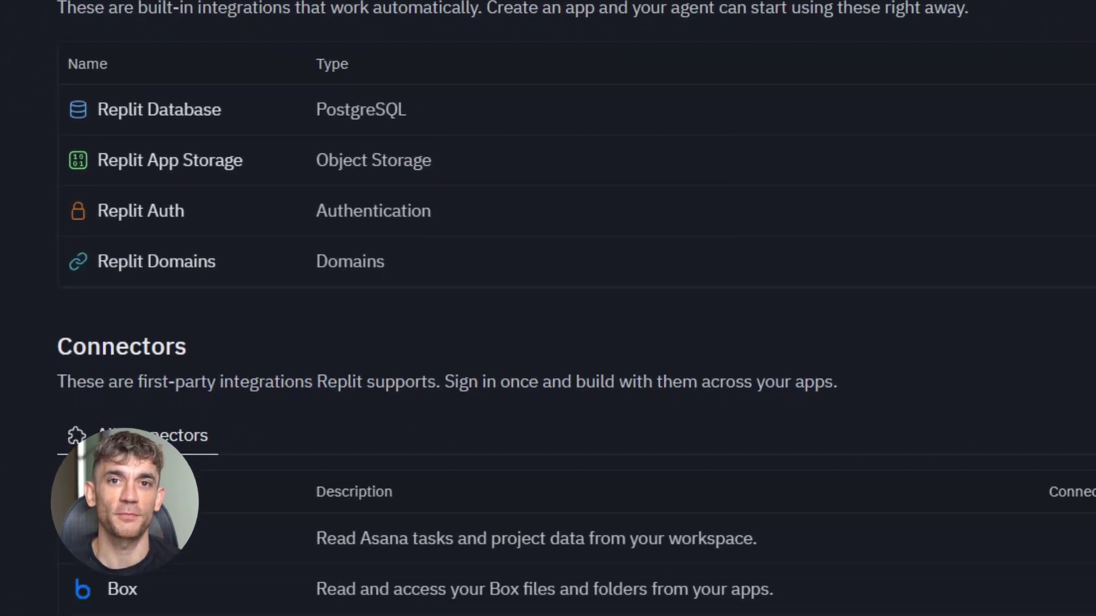
scroll(548, 343, down, 3)
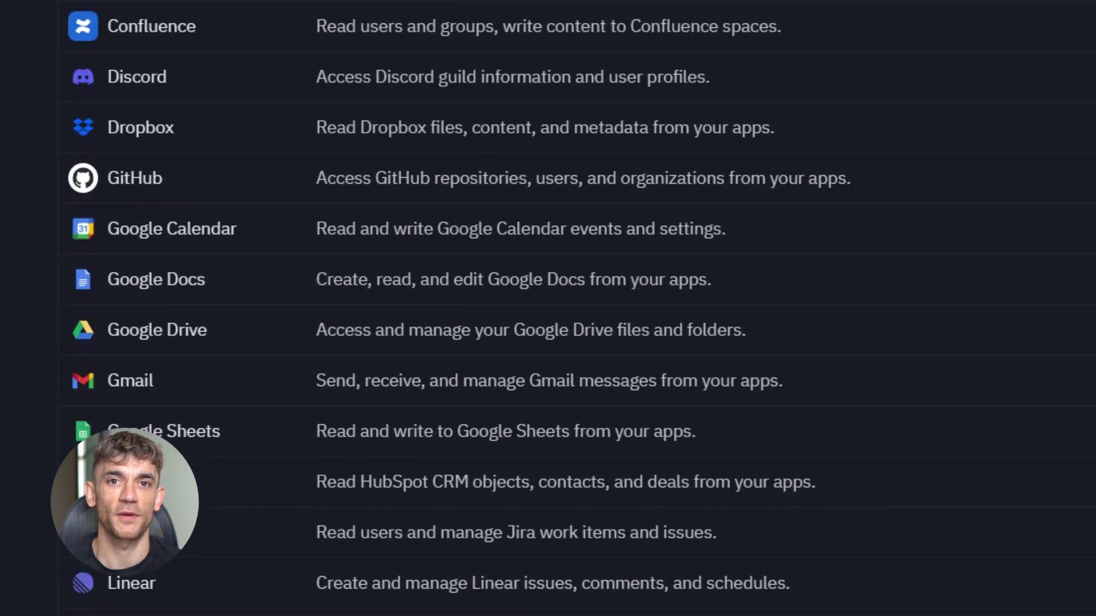
scroll(549, 343, down, 3)
scroll(547, 342, down, 2)
scroll(548, 343, down, 2)
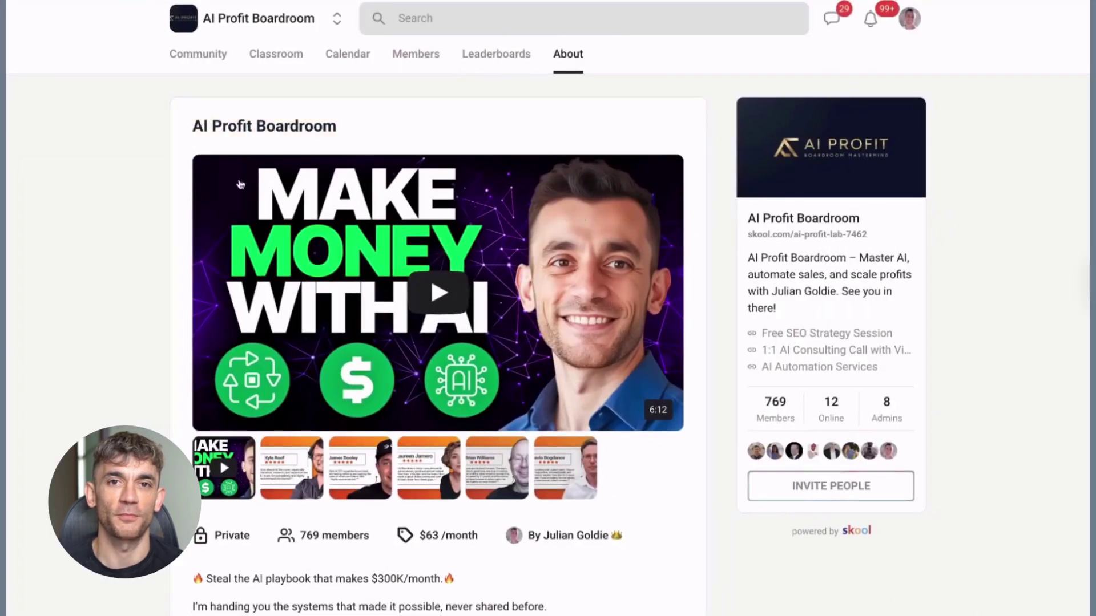
Step: Browse the Classroom and N8N Templates & Workflows course, then open the Welcome START HERE post
click(275, 53)
scroll(737, 346, down, 3)
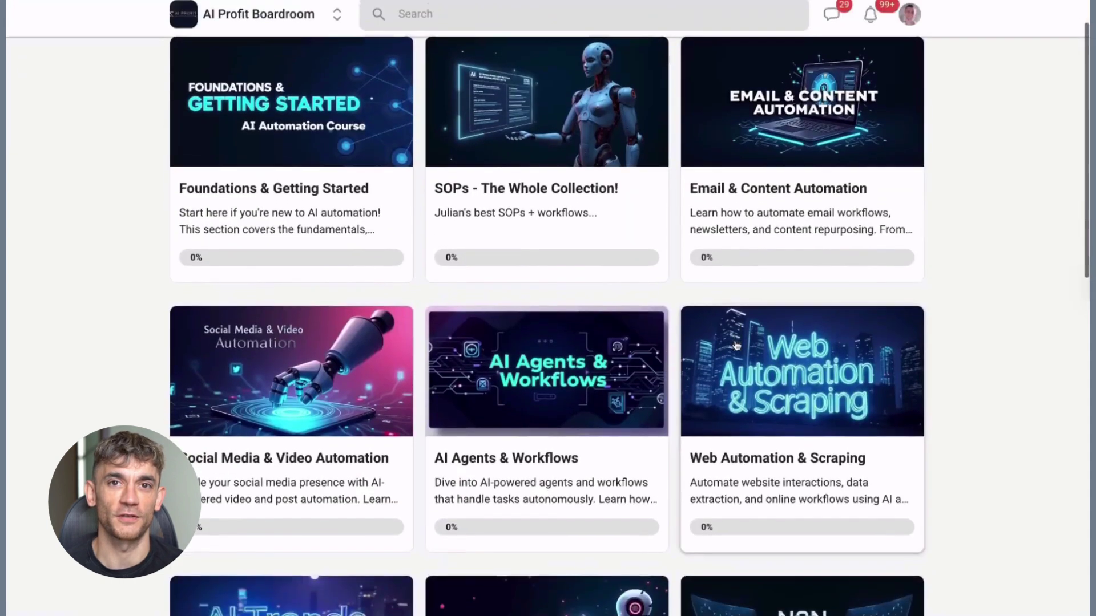
scroll(737, 345, down, 3)
scroll(770, 411, down, 2)
click(781, 432)
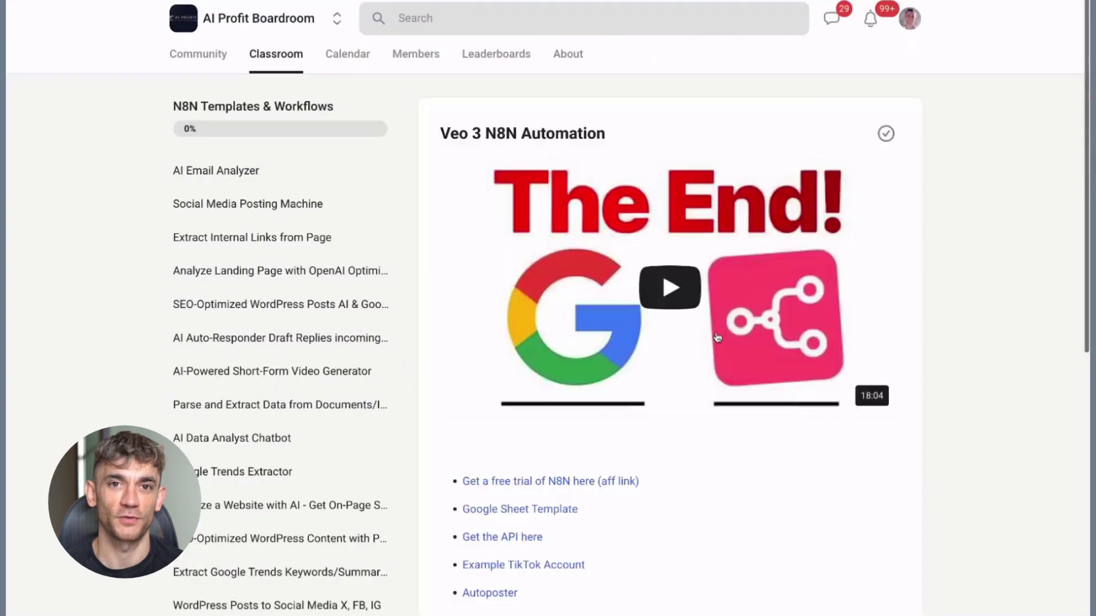
click(198, 54)
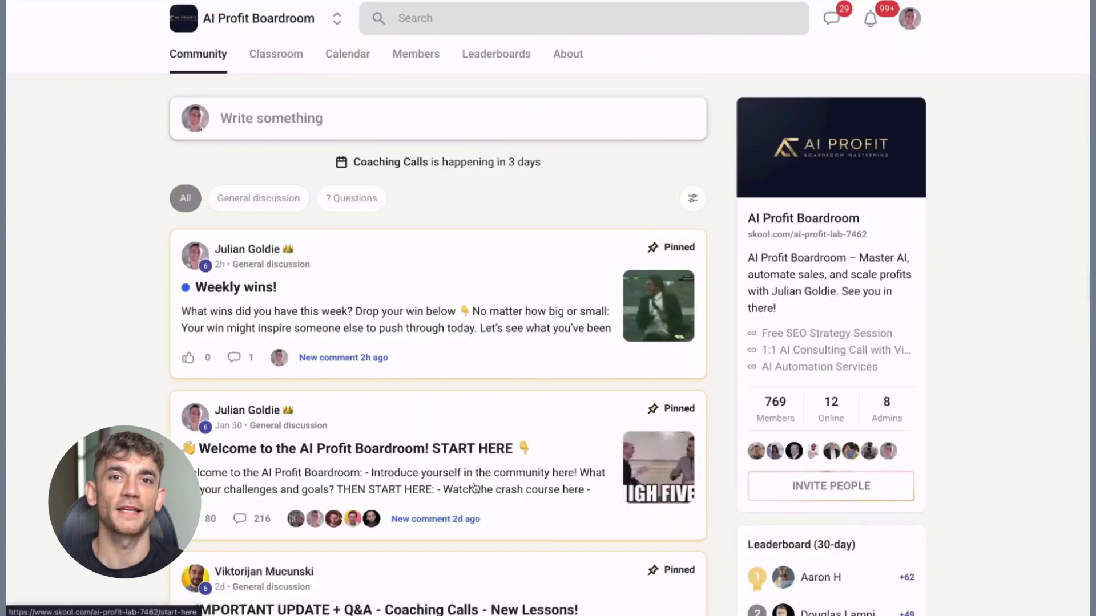
click(476, 288)
click(194, 270)
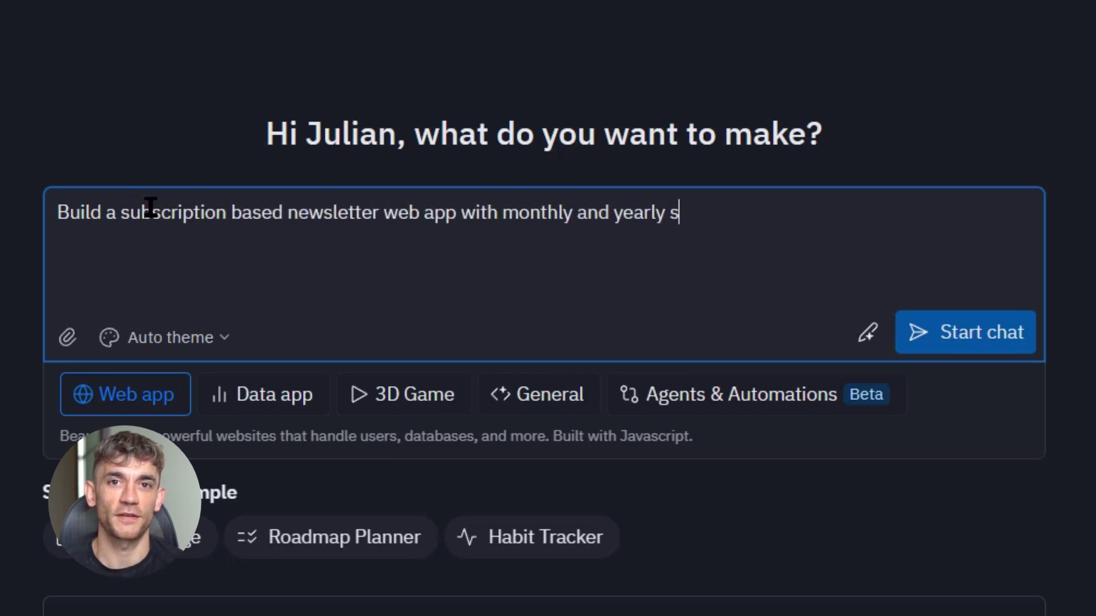
Step: Delete the stray trailing slash at the end of the newsletter subscription prompt
key(BackSpace)
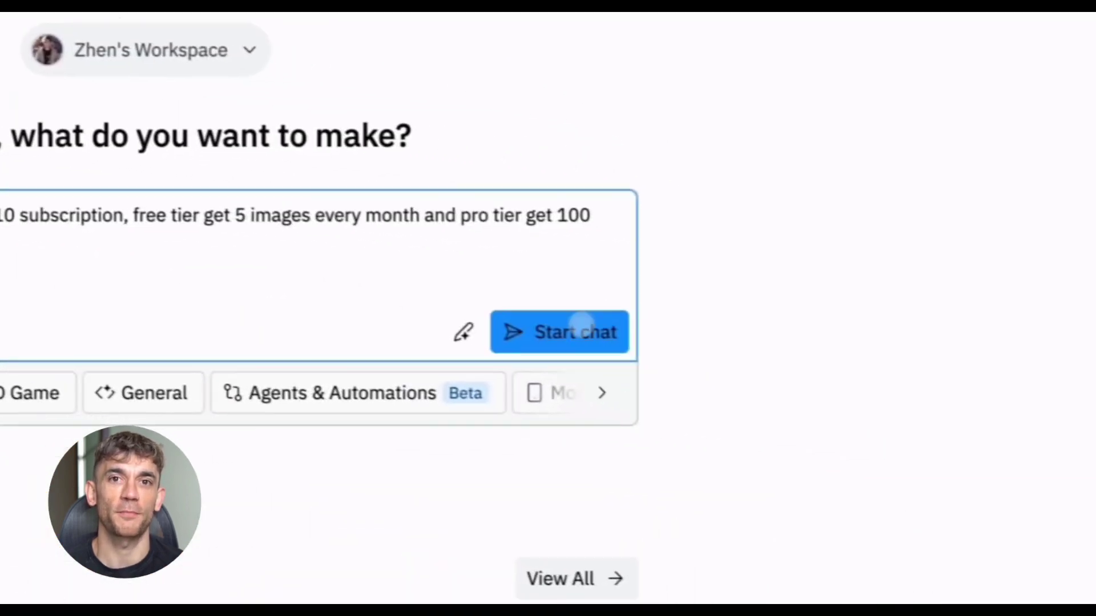
Step: Send the free/pro image app request and choose 'Build the entire app' from Agent's plan
click(567, 329)
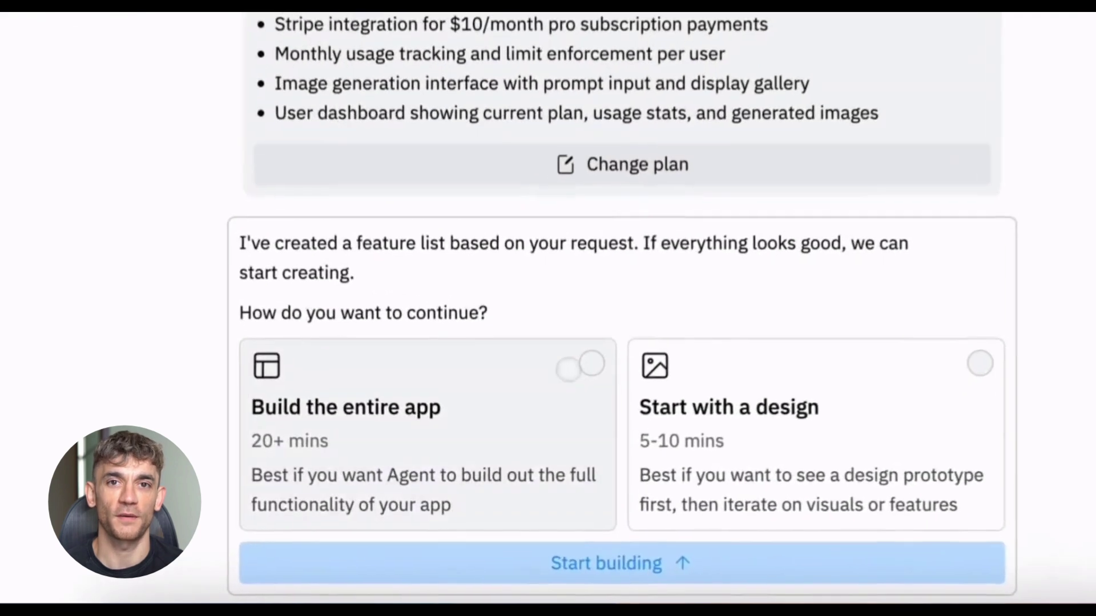
click(535, 482)
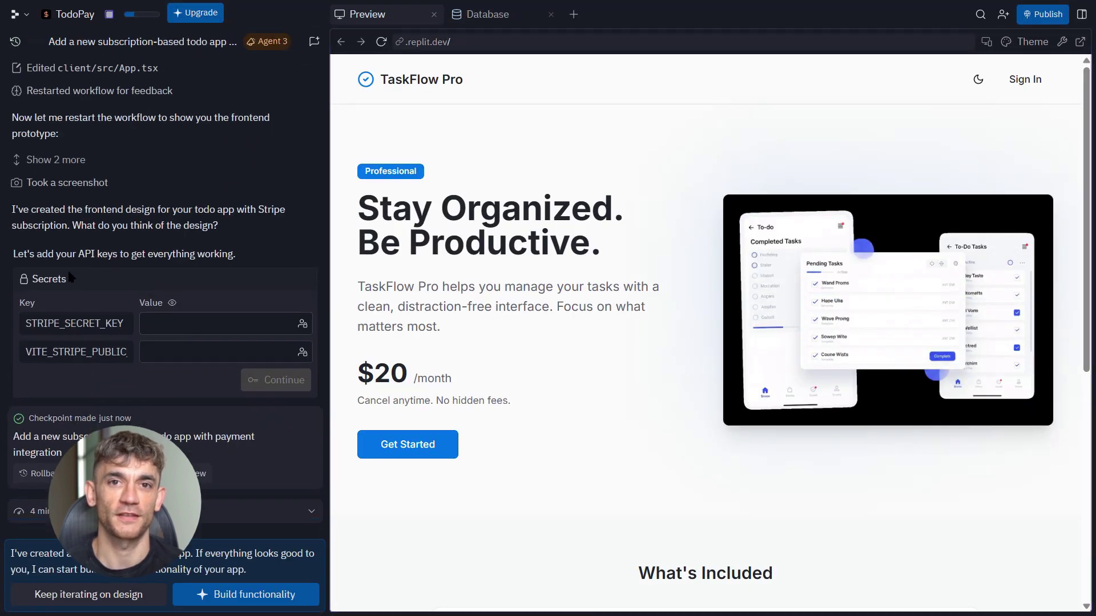
scroll(560, 311, down, 5)
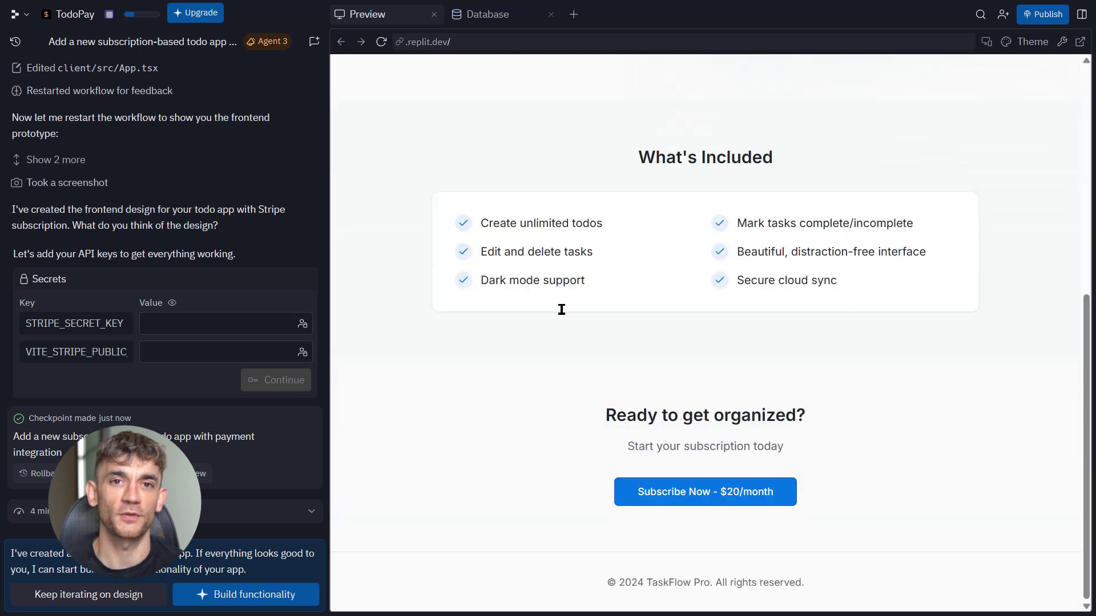
scroll(561, 311, up, 3)
Step: Sign in to the TaskFlow Pro preview, check Subscription Status, and start a Q&A task
click(408, 206)
double_click(500, 156)
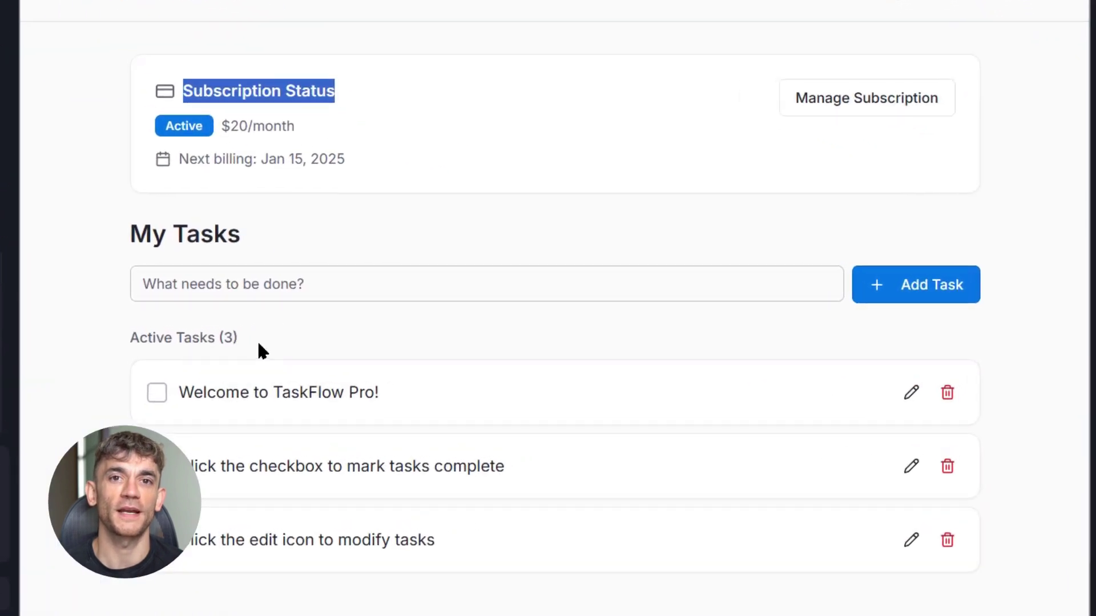
click(474, 282)
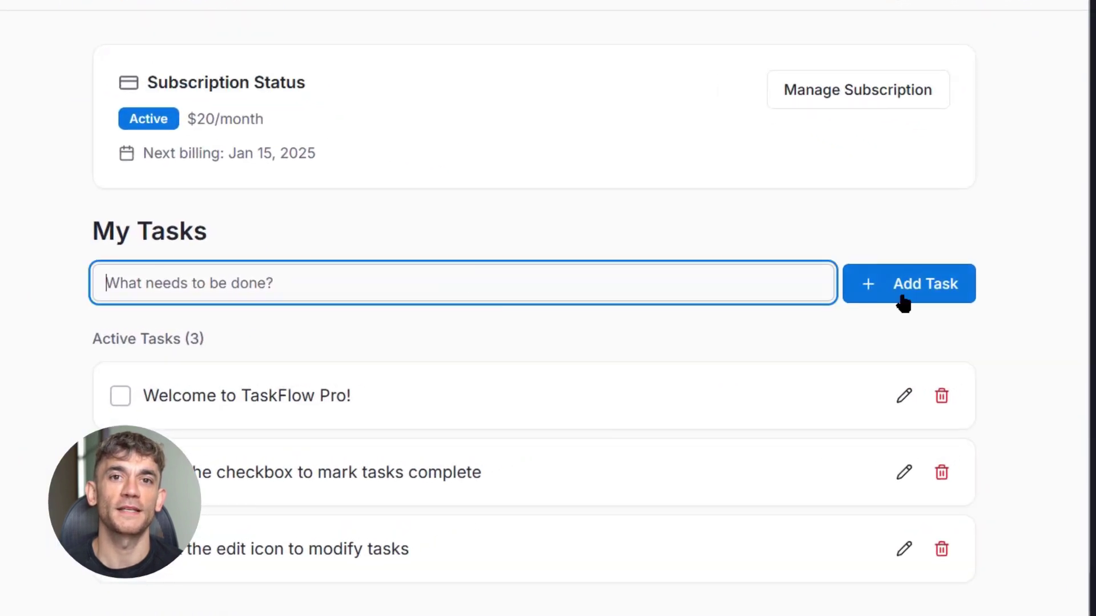
text(Q&A)
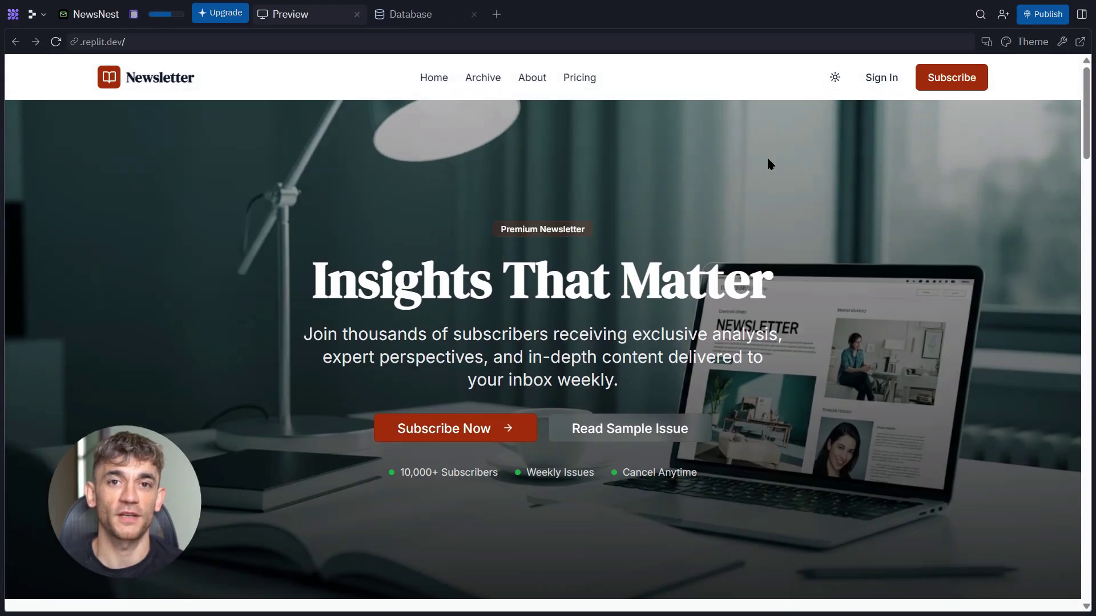
scroll(854, 341, down, 5)
scroll(855, 341, down, 3)
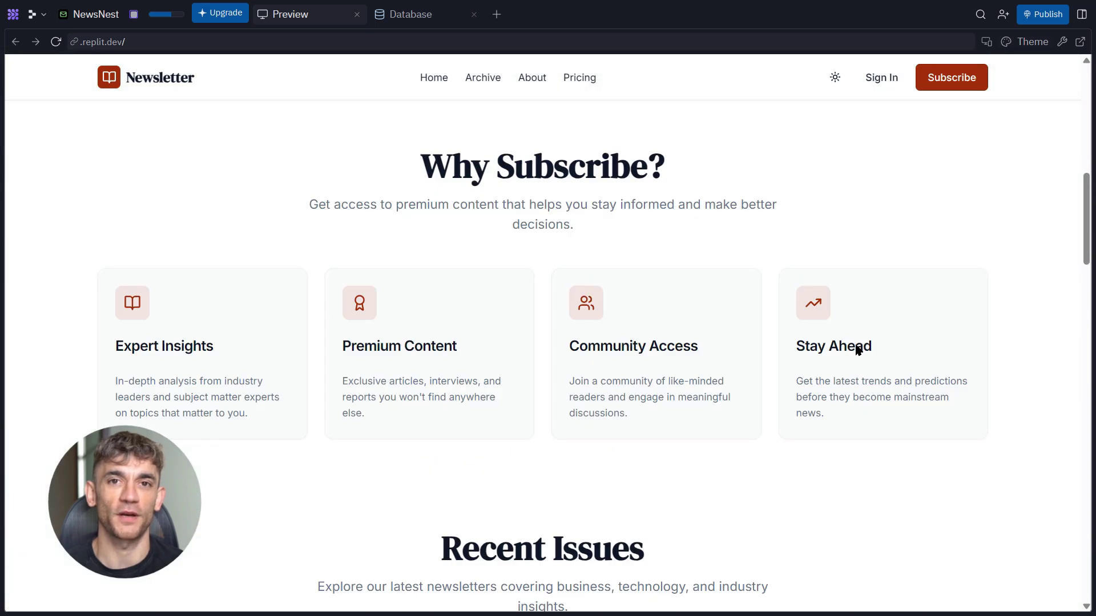
scroll(854, 342, down, 3)
scroll(855, 342, down, 5)
scroll(855, 342, down, 3)
scroll(854, 341, down, 2)
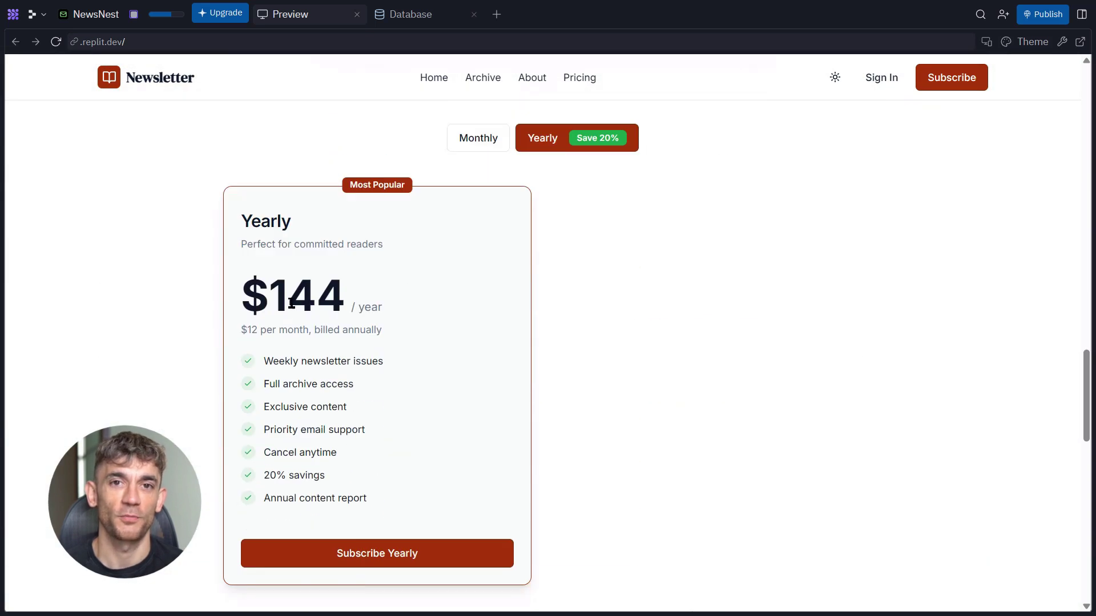
Step: Compare NewsNest's $15 monthly and $144 yearly plans by toggling the pricing switch
double_click(242, 298)
click(478, 138)
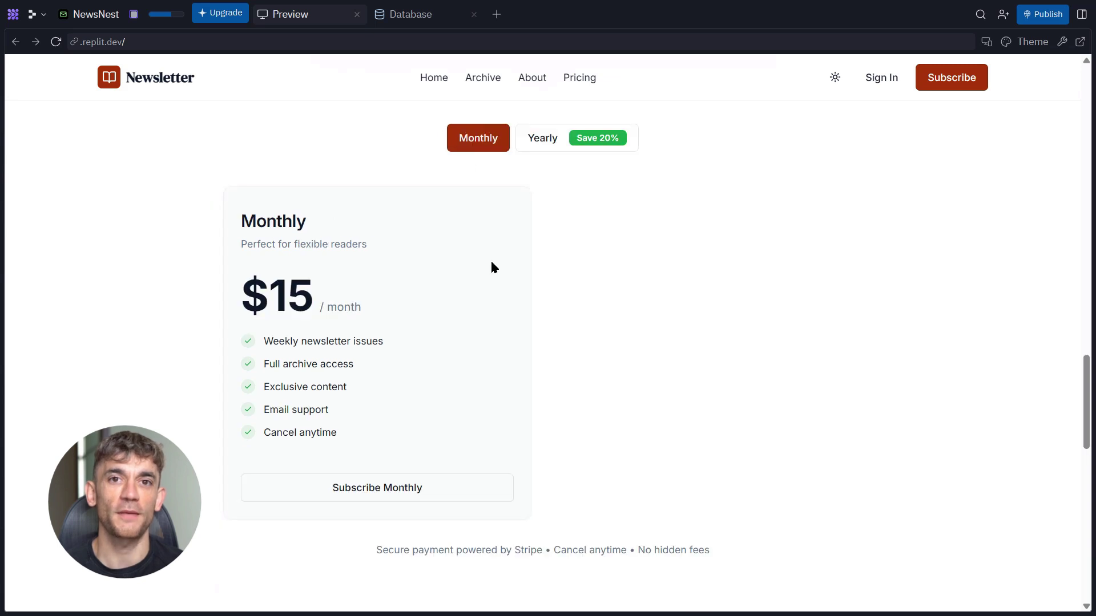
click(545, 137)
drag(240, 329, 382, 329)
scroll(462, 428, down, 5)
scroll(462, 428, down, 5)
scroll(654, 432, down, 5)
scroll(670, 457, down, 4)
scroll(670, 467, up, 8)
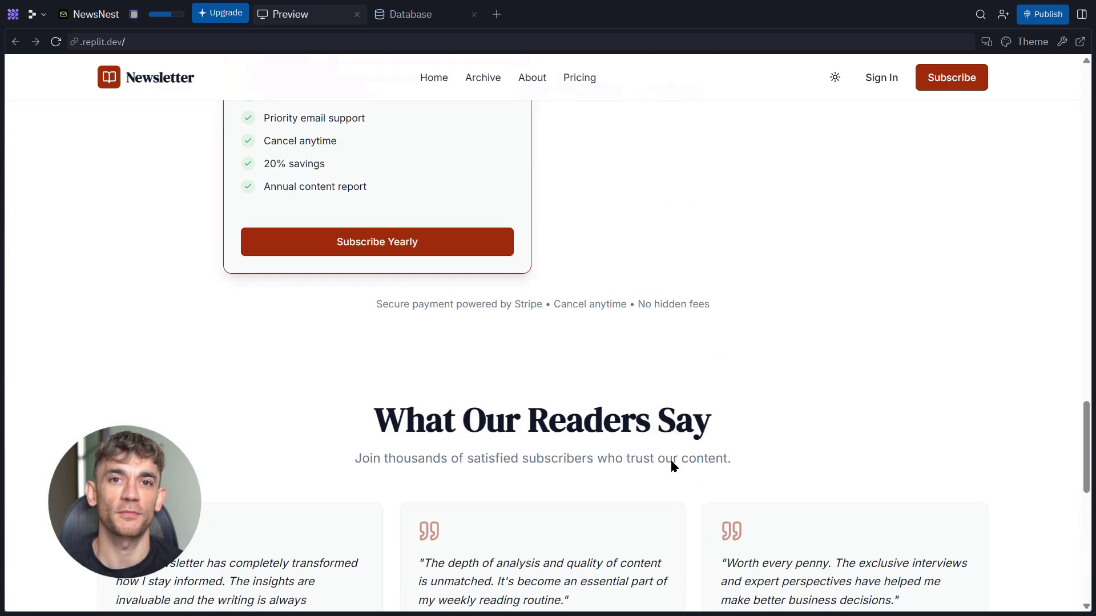
scroll(513, 385, up, 3)
scroll(483, 326, up, 5)
scroll(557, 351, up, 5)
scroll(561, 356, up, 6)
scroll(561, 357, up, 8)
click(933, 79)
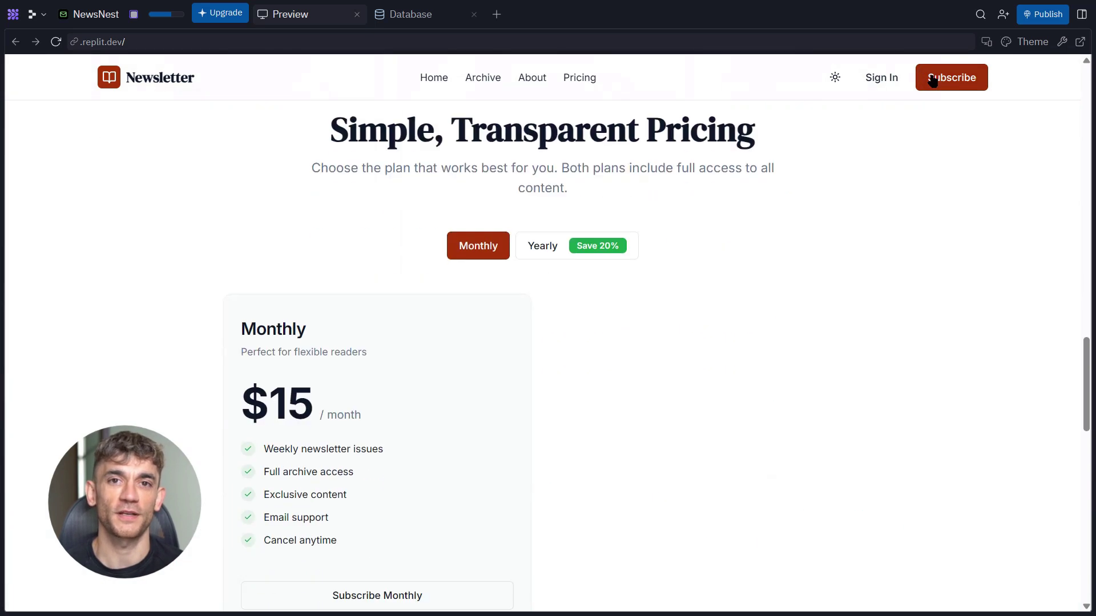
click(540, 235)
click(477, 236)
scroll(490, 332, down, 2)
scroll(491, 332, up, 1)
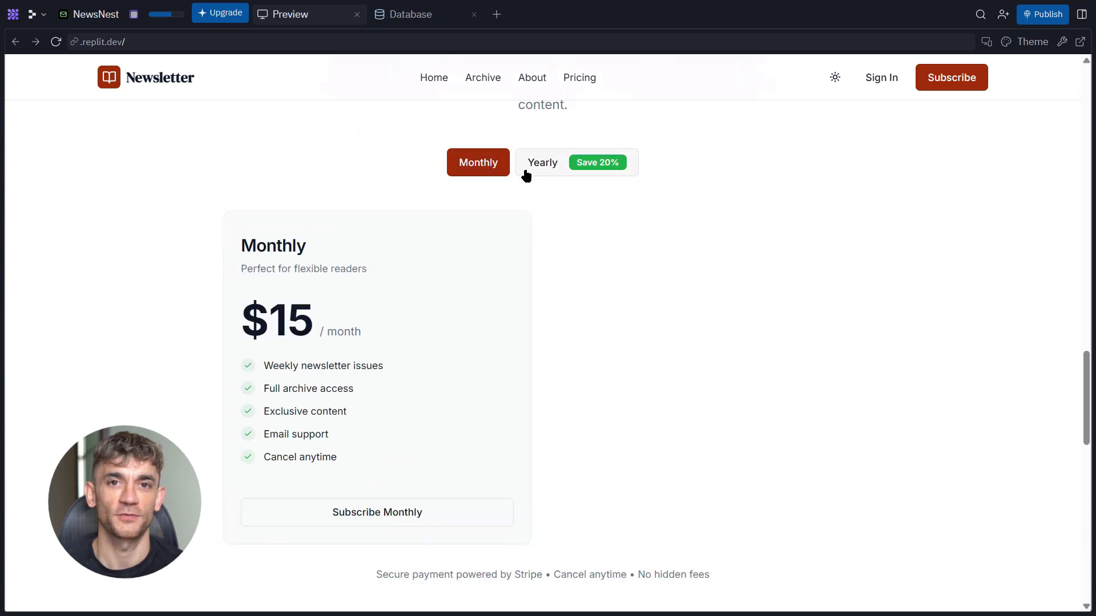
Step: Browse the About, archive and home sections, then return to the $144 yearly plan
click(532, 77)
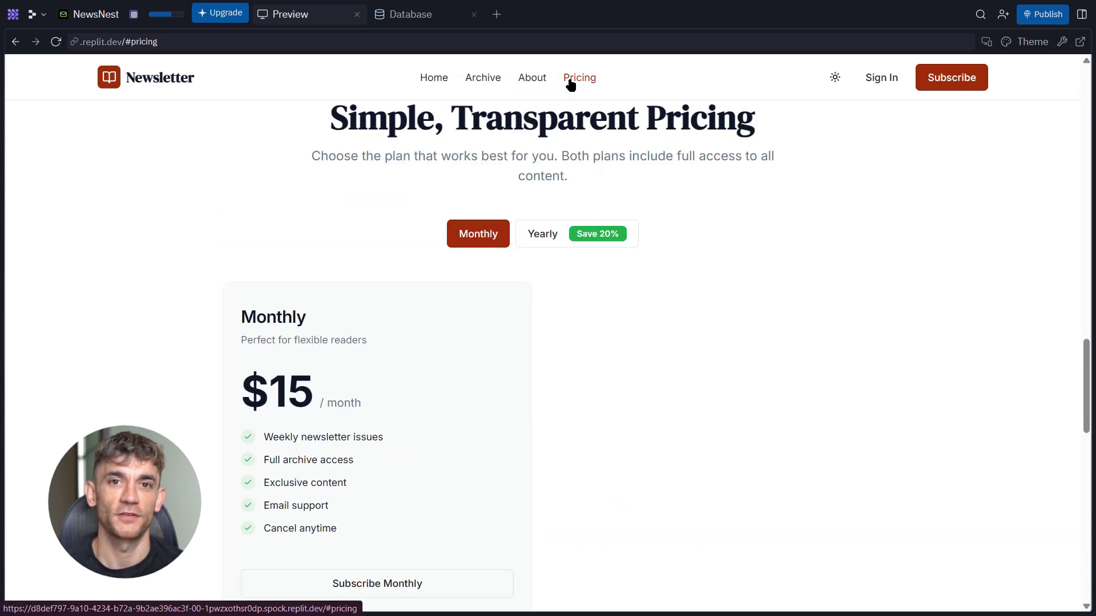
click(484, 78)
click(433, 77)
click(501, 387)
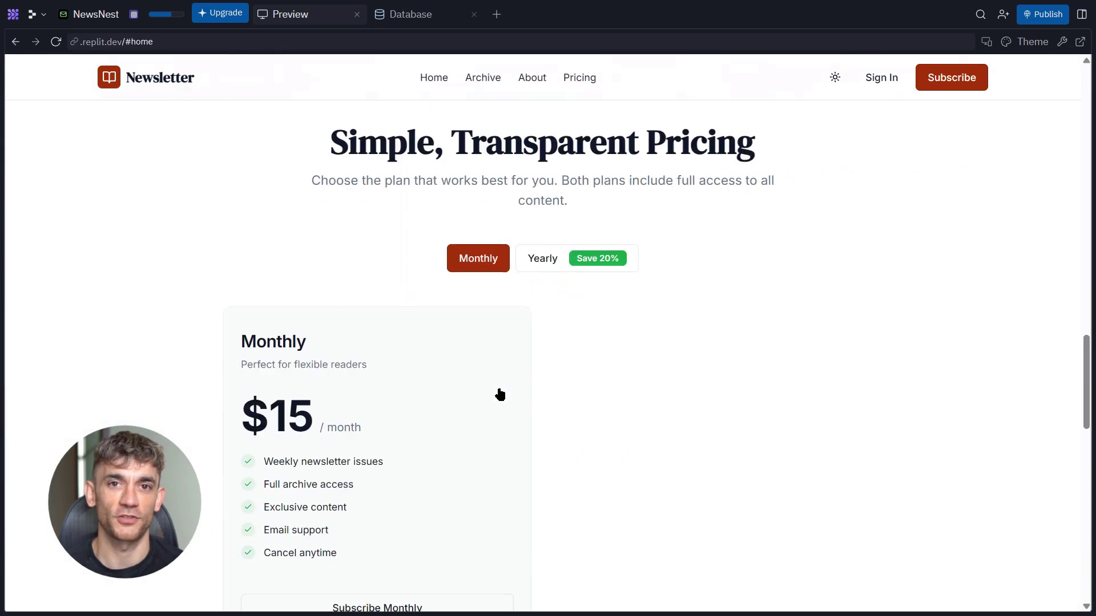
click(542, 235)
scroll(550, 318, down, 2)
Step: Widen the Agent chat pane and leave the Stripe secret and public key fields empty
drag(3, 295, 502, 331)
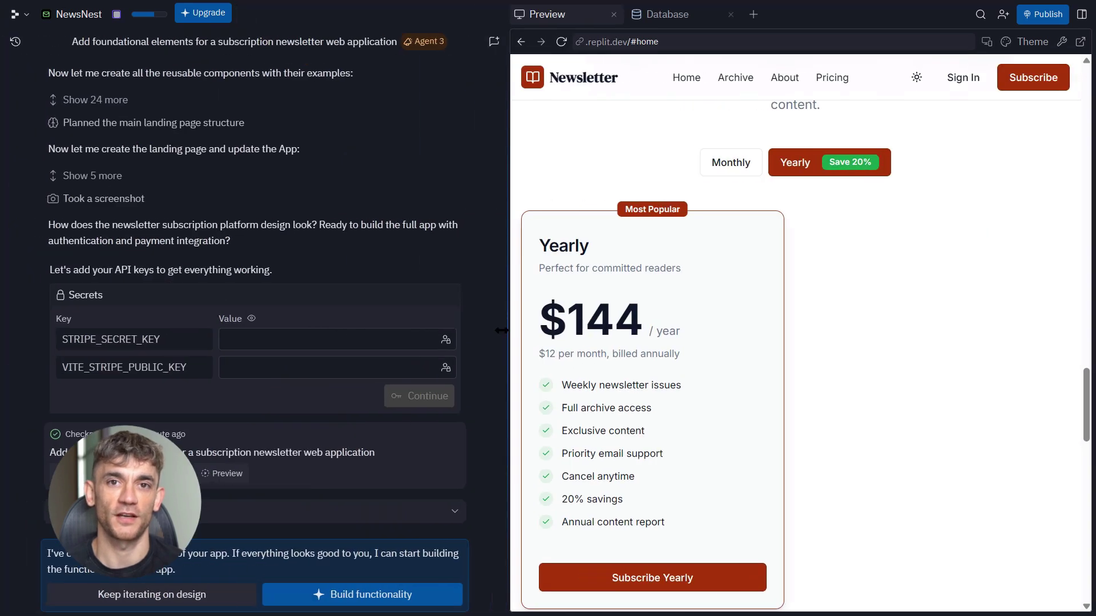
click(305, 340)
click(306, 367)
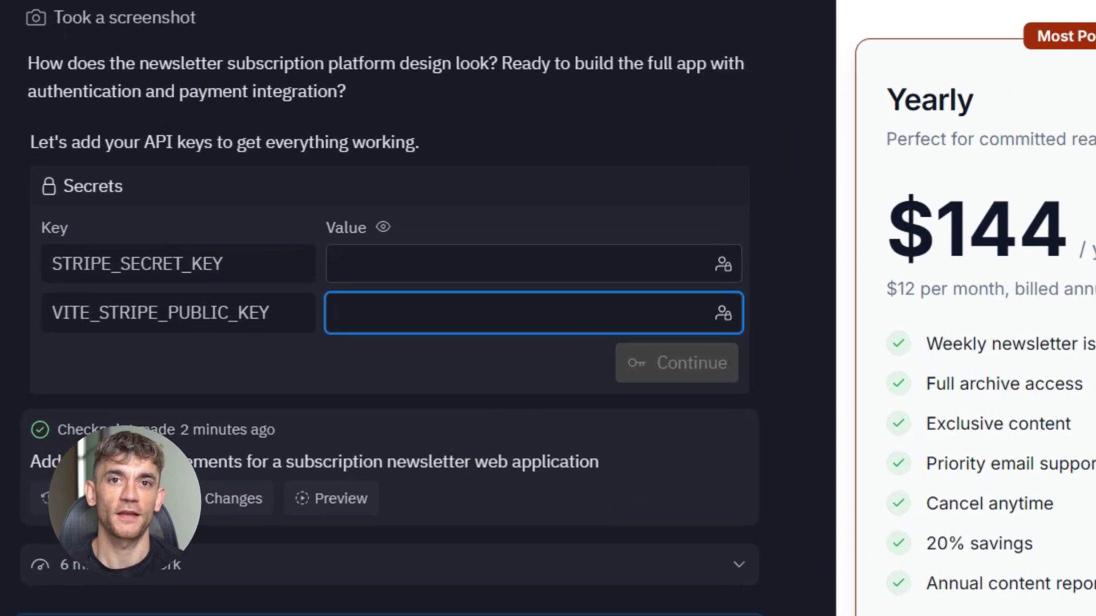
key(Escape)
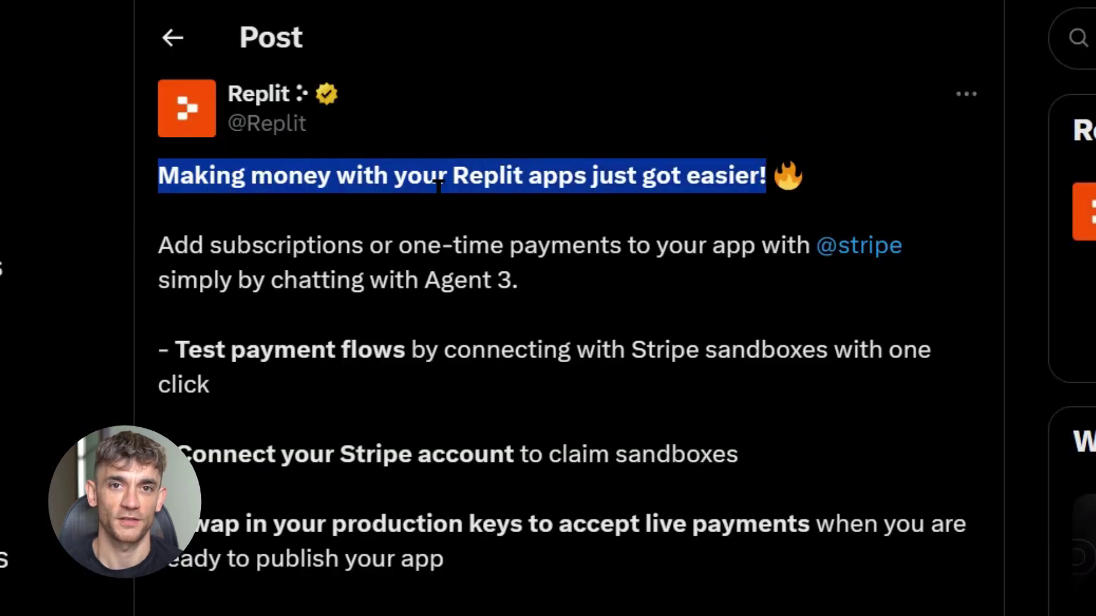
Step: Highlight the paragraph about adding Stripe payments in Replit's X post
drag(160, 248, 524, 283)
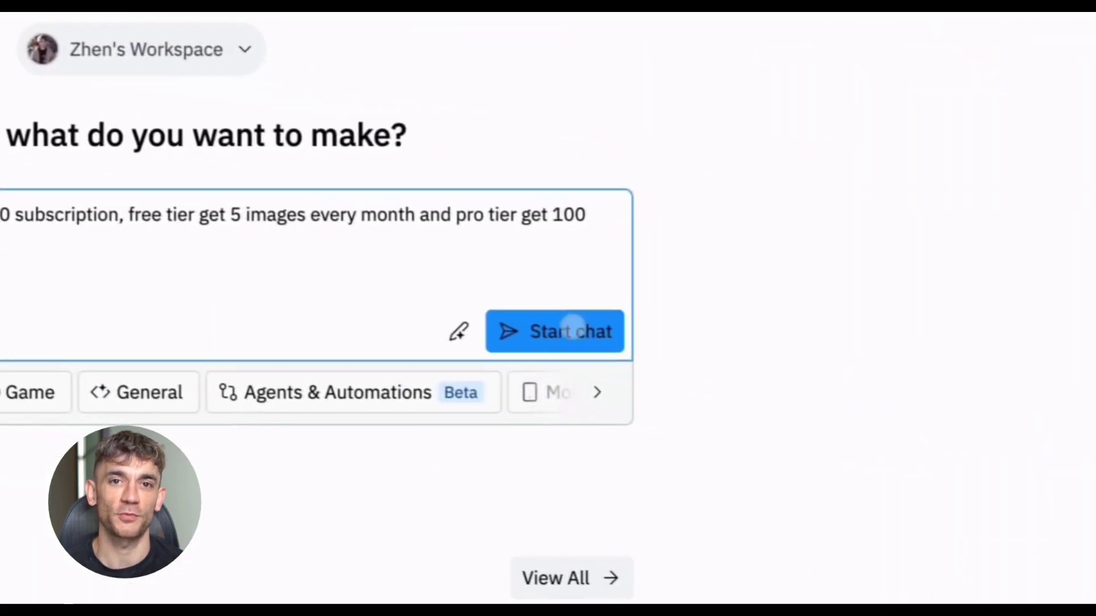
Step: Start a new Agent chat with the AI image app request
click(565, 330)
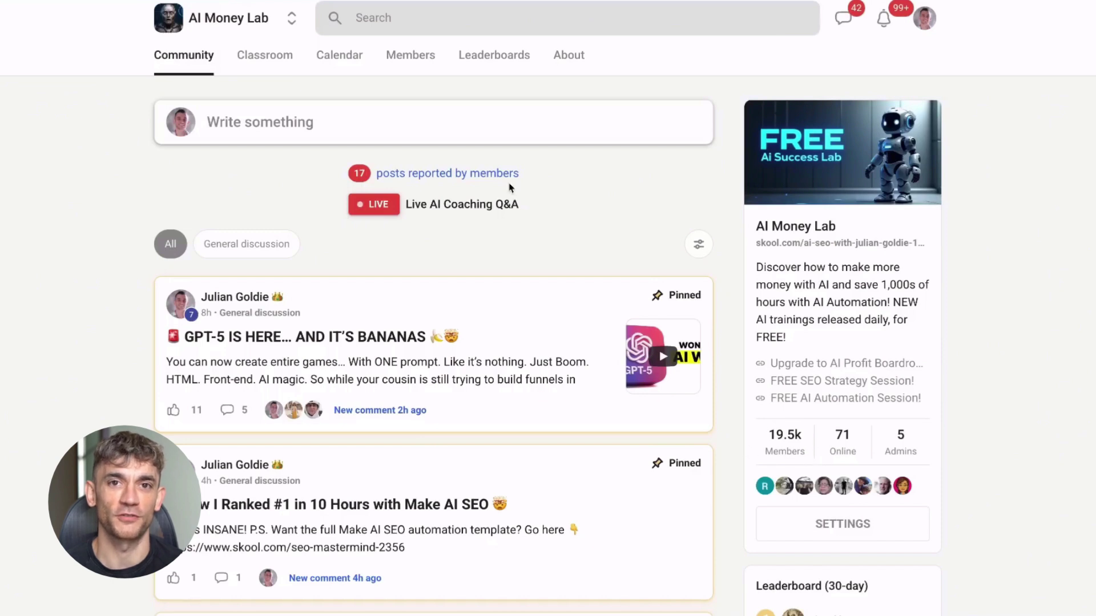
Step: View AI Money Lab's classroom of free courses, then go back to the community feed
click(264, 55)
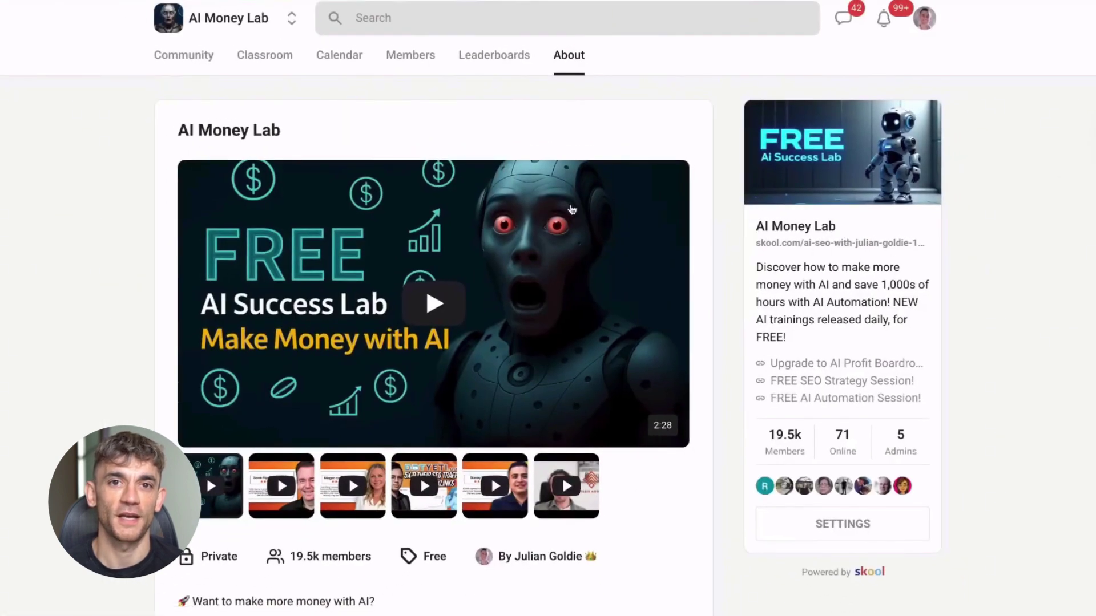
click(204, 68)
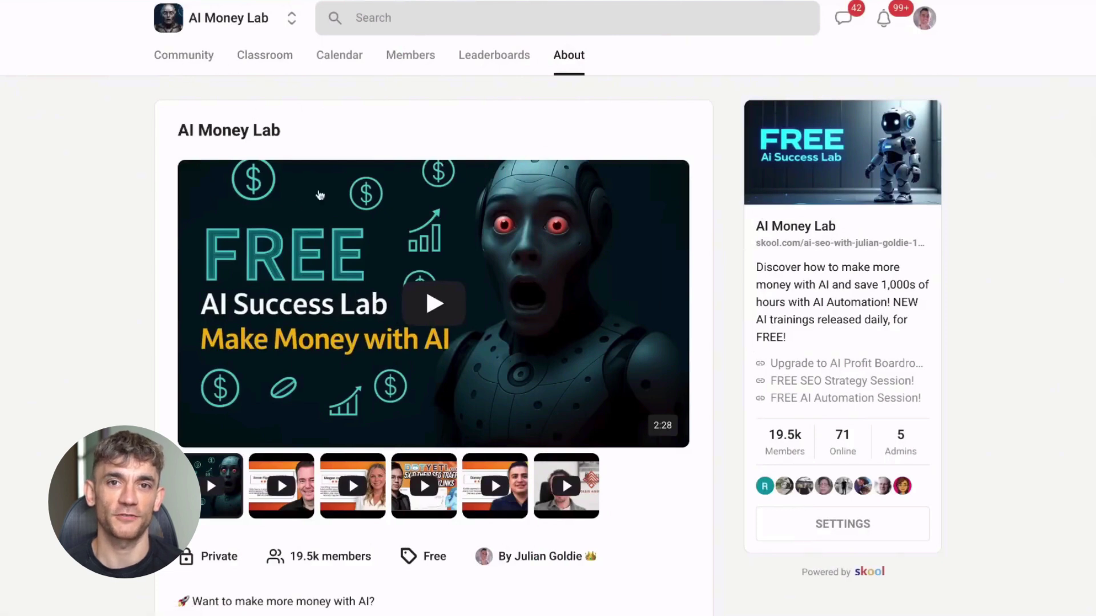